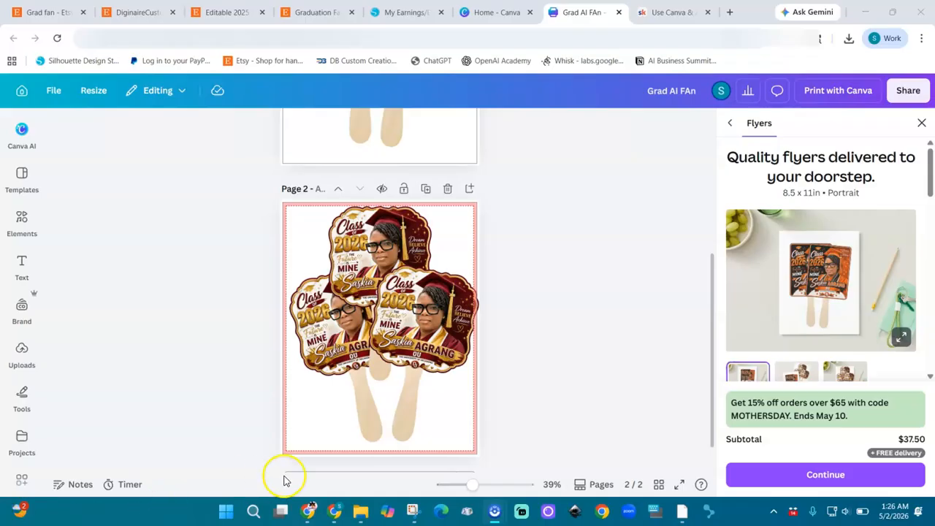
# Switch from the Canva mockup to the ChatGPT window with Grad Fan Studio
pyautogui.click(307, 512)
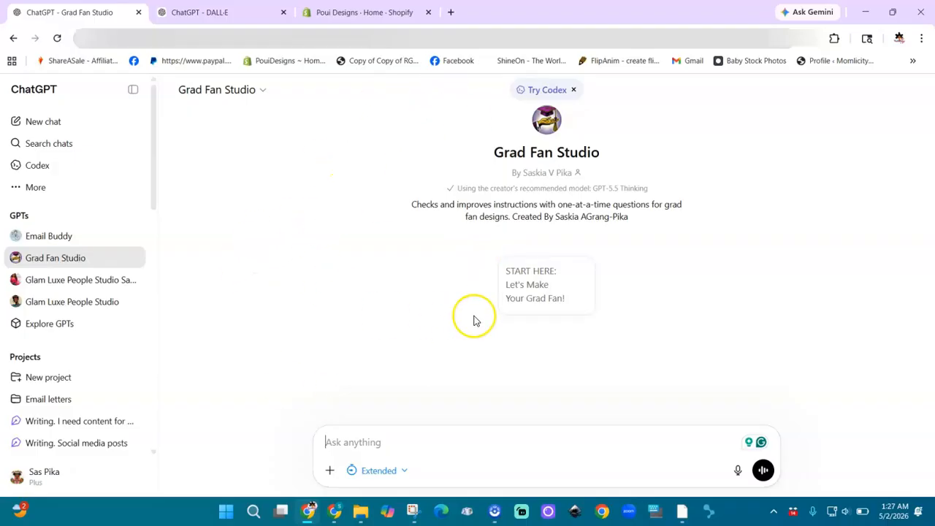
# Start a Grad Fan Studio session and answer the fan-shape question with 'freestyle'
pyautogui.click(520, 294)
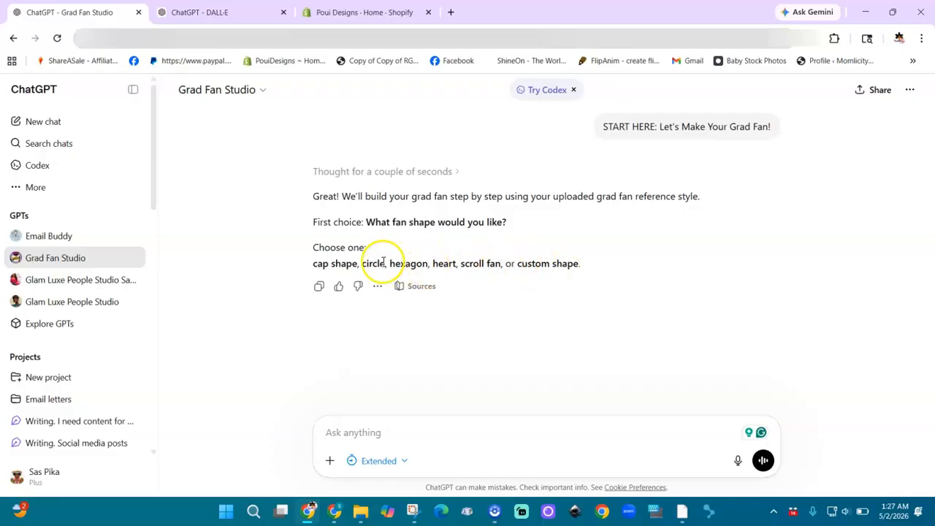
pyautogui.click(401, 430)
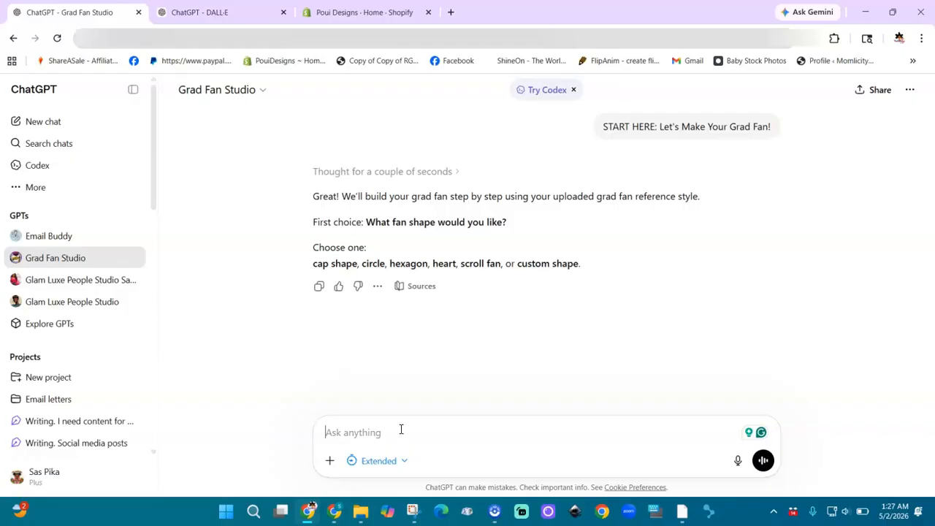
pyautogui.click(396, 435)
pyautogui.write('freestyle')
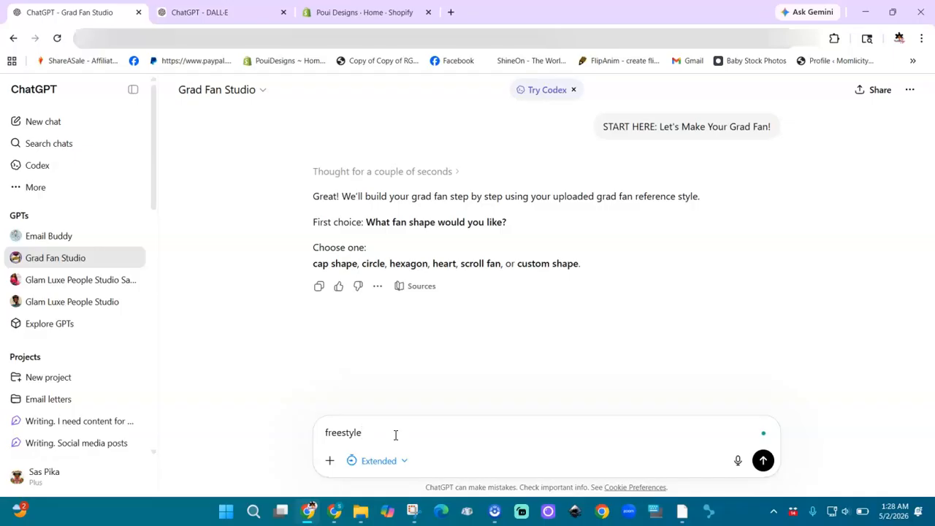
pyautogui.click(763, 462)
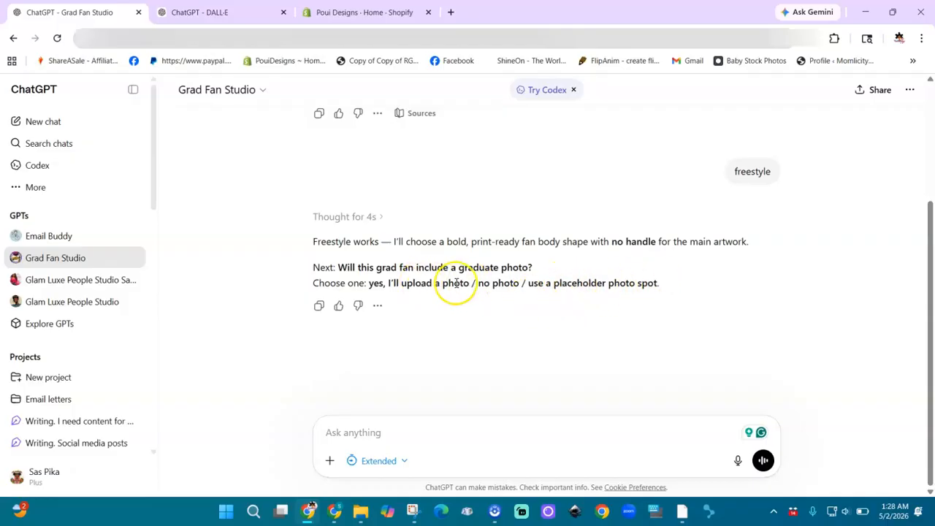
# Open the photo attachment picker, then close it without choosing a file
pyautogui.click(330, 461)
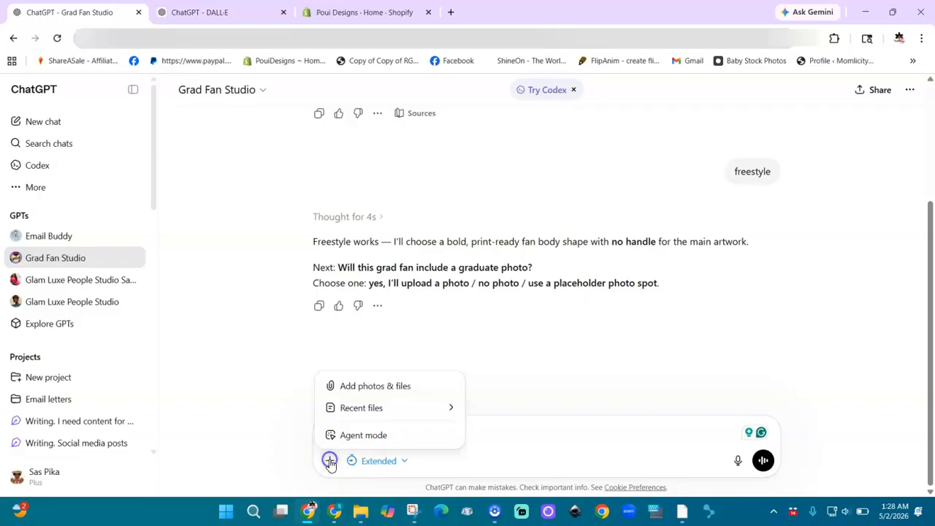
pyautogui.click(371, 387)
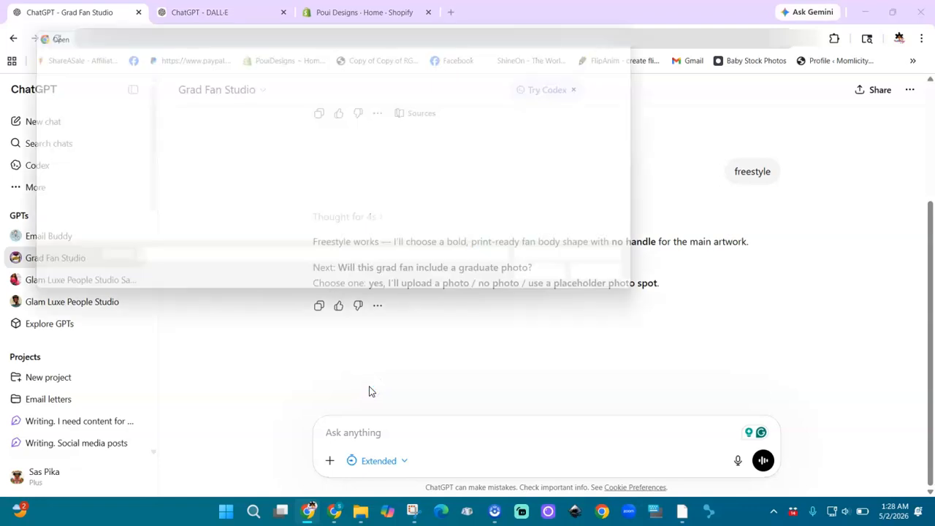
pyautogui.click(618, 280)
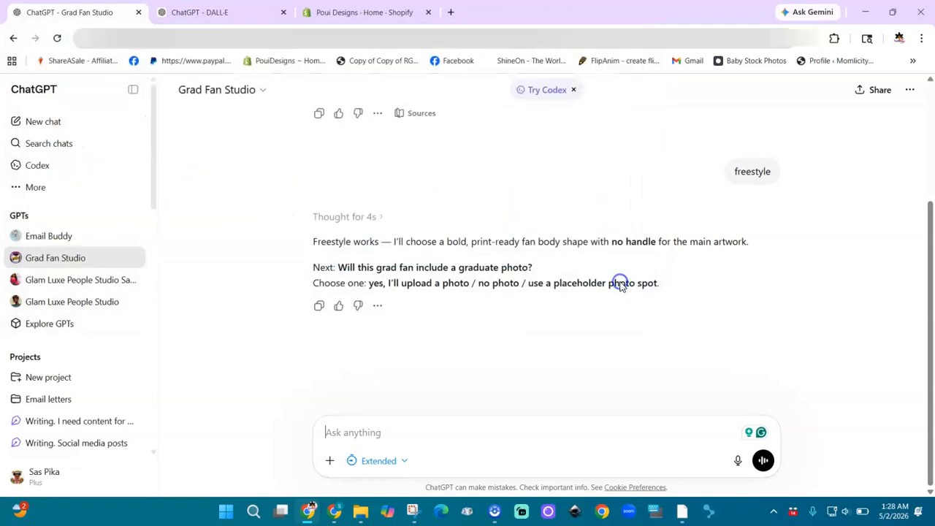
# Copy the option 'yes, I'll upload a photo' and send it as the reply
pyautogui.moveTo(473, 282); pyautogui.dragTo(368, 283)
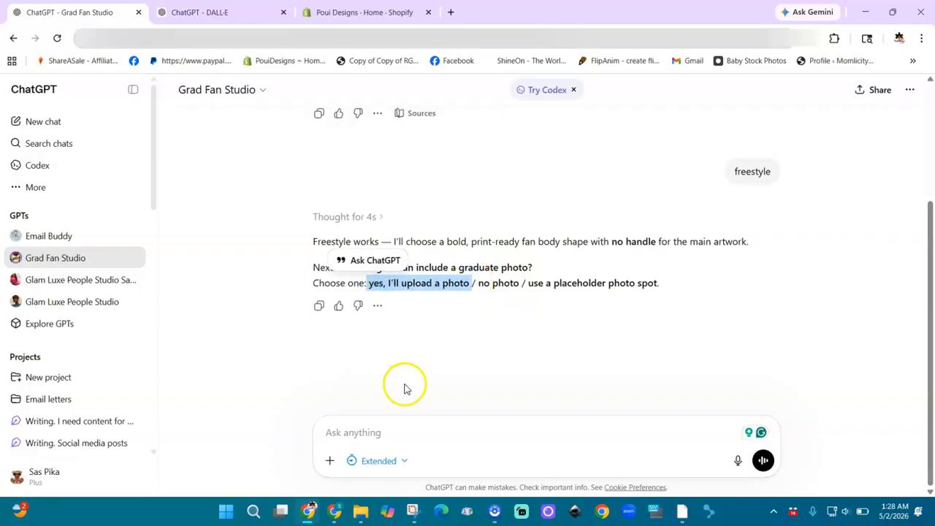
pyautogui.click(416, 434)
pyautogui.write('v')
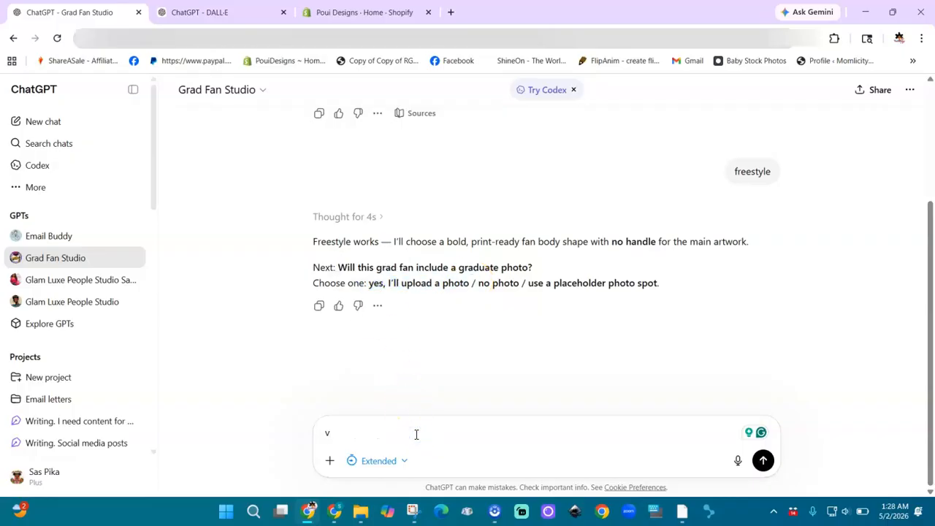
pyautogui.press('BackSpace')
pyautogui.write('v')
pyautogui.moveTo(469, 284); pyautogui.dragTo(371, 290)
pyautogui.hotkey('ctrl', 'c')
pyautogui.rightClick(371, 290)
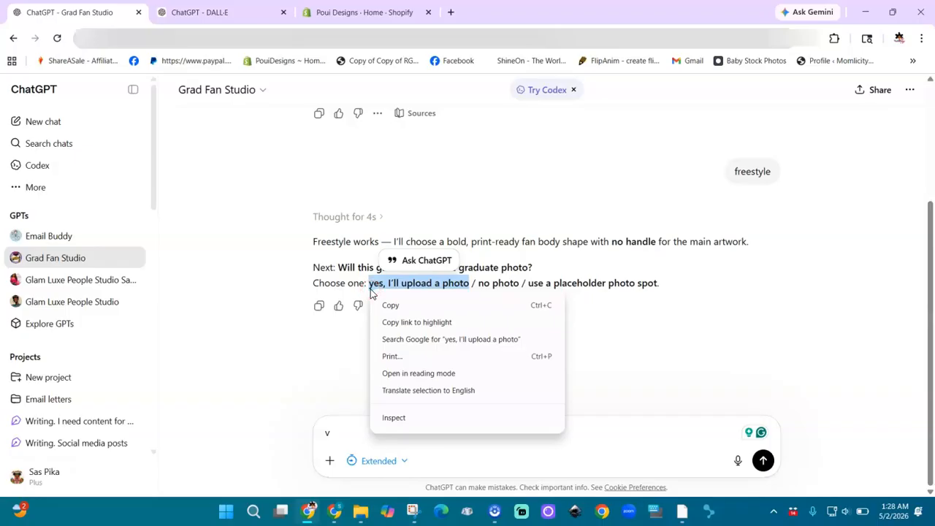
pyautogui.press('Escape')
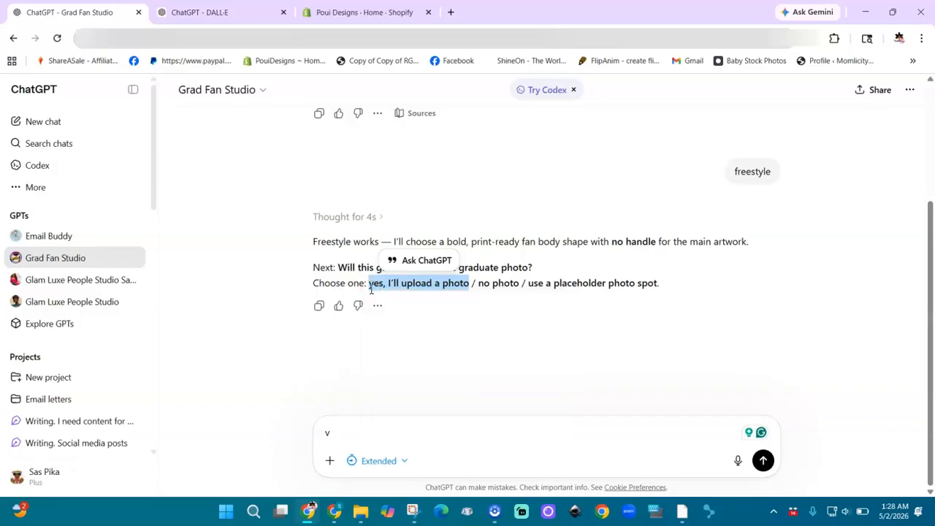
pyautogui.click(375, 443)
pyautogui.press('BackSpace')
pyautogui.hotkey('ctrl', 'v')
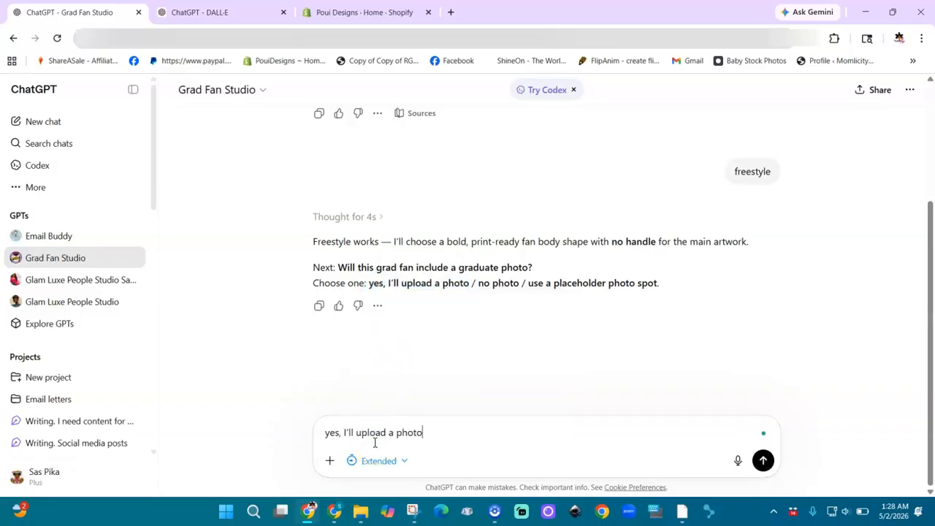
pyautogui.press('Return')
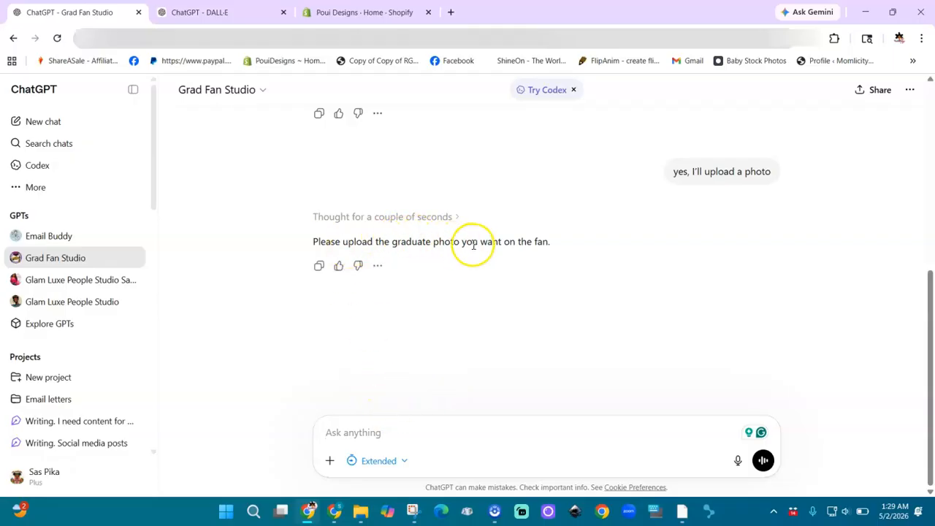
# Attach the graduate's photo from Downloads and send it to Grad Fan Studio
pyautogui.click(329, 461)
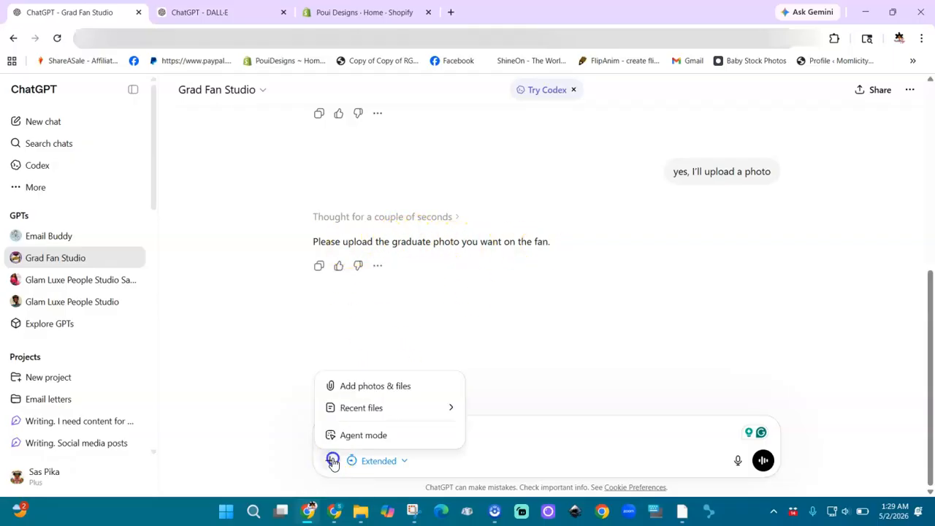
pyautogui.click(353, 387)
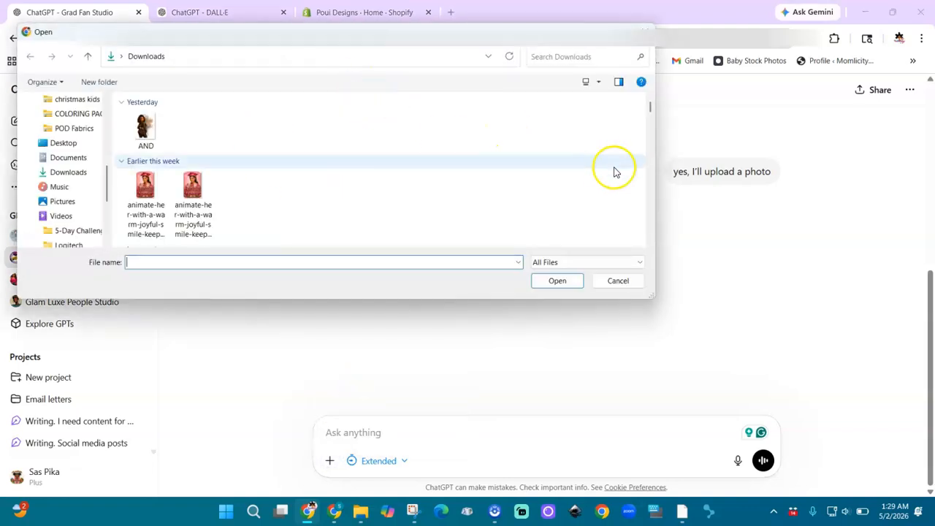
pyautogui.scroll(-5, 651, 219)
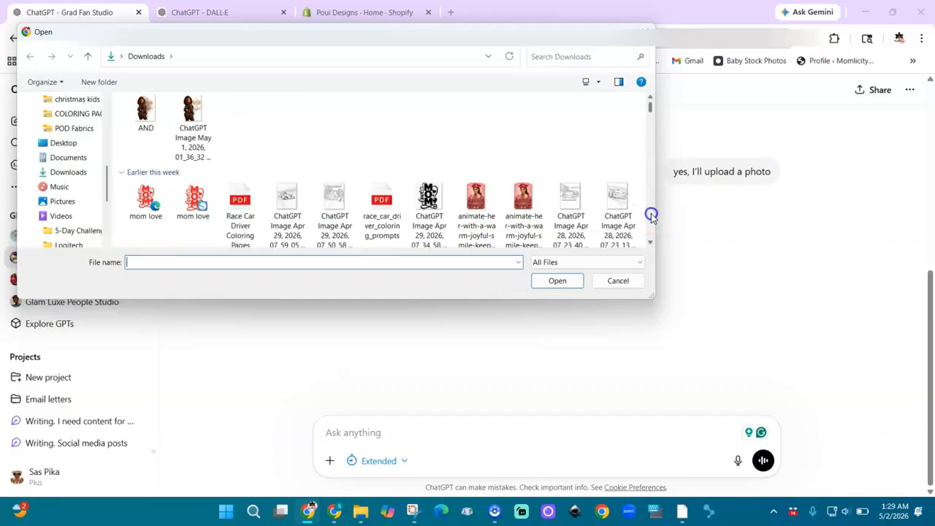
pyautogui.scroll(-8, 651, 217)
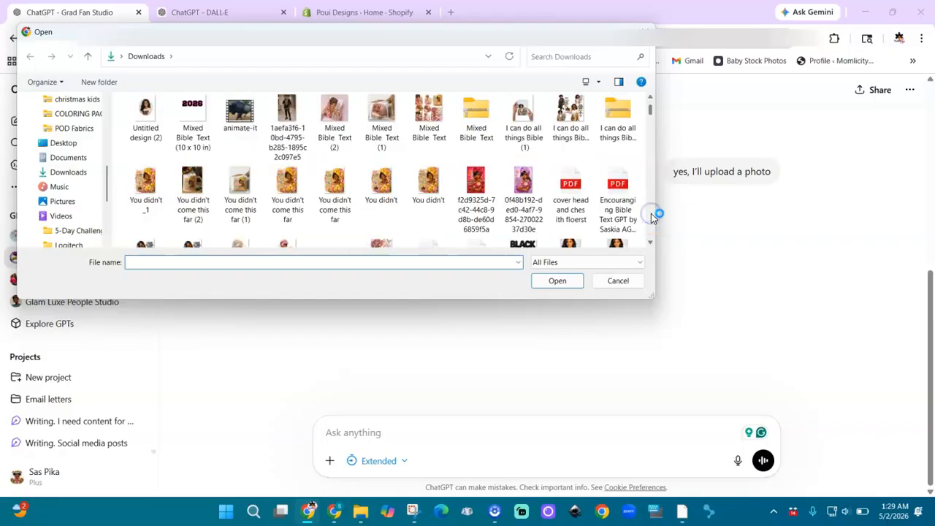
pyautogui.scroll(-10, 651, 216)
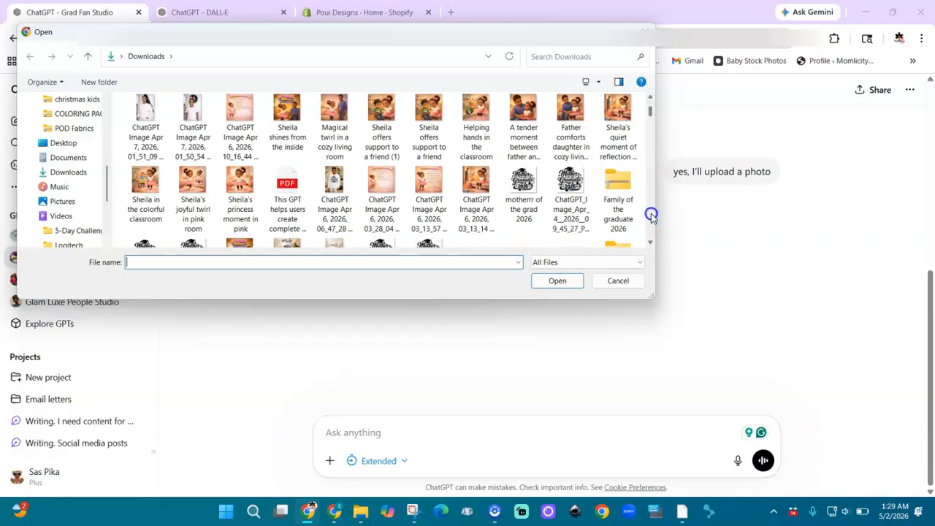
pyautogui.click(650, 100)
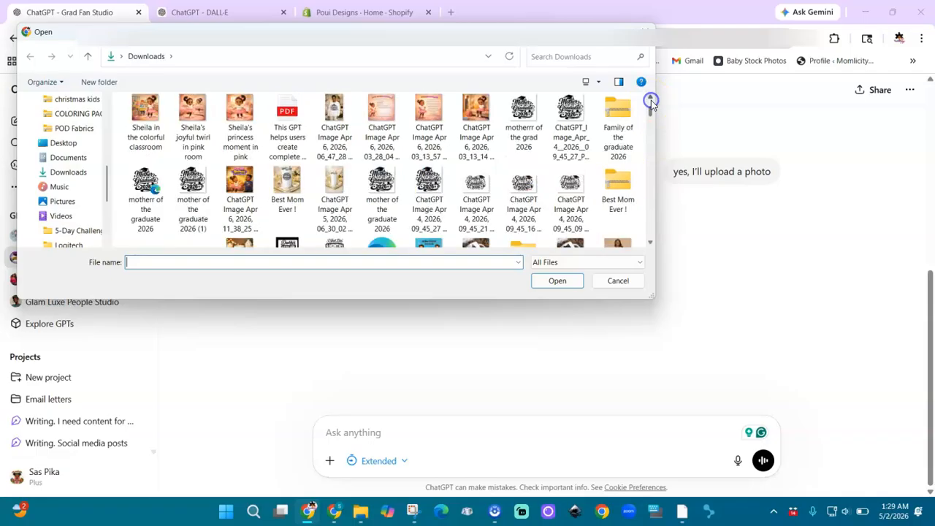
pyautogui.click(651, 99)
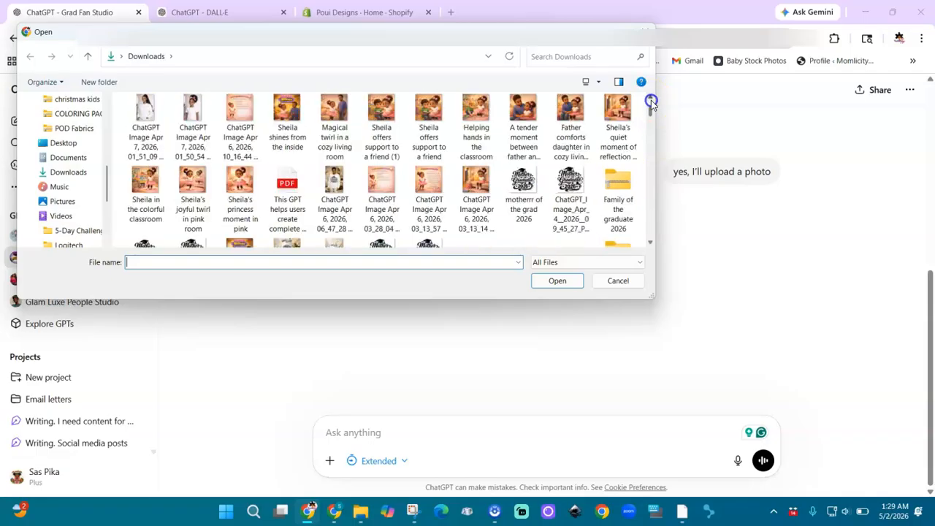
pyautogui.click(146, 114)
pyautogui.doubleClick(146, 114)
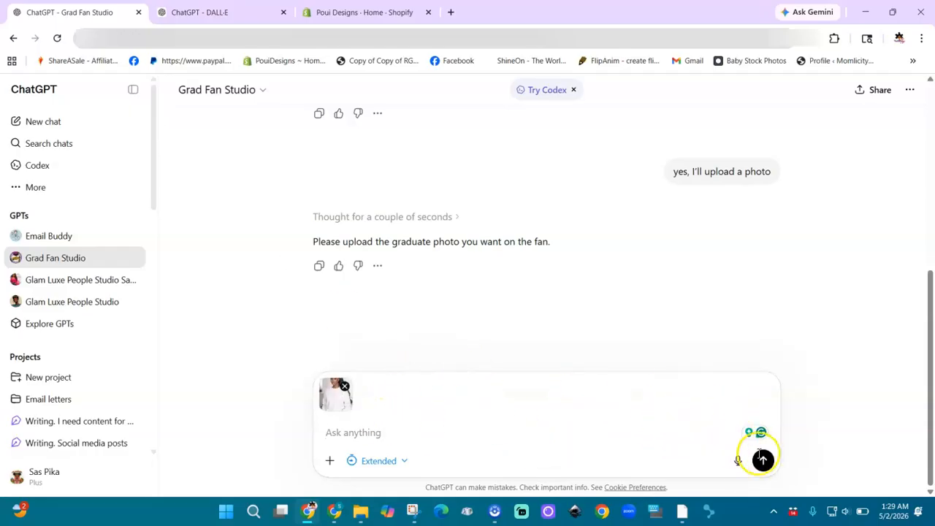
pyautogui.click(763, 461)
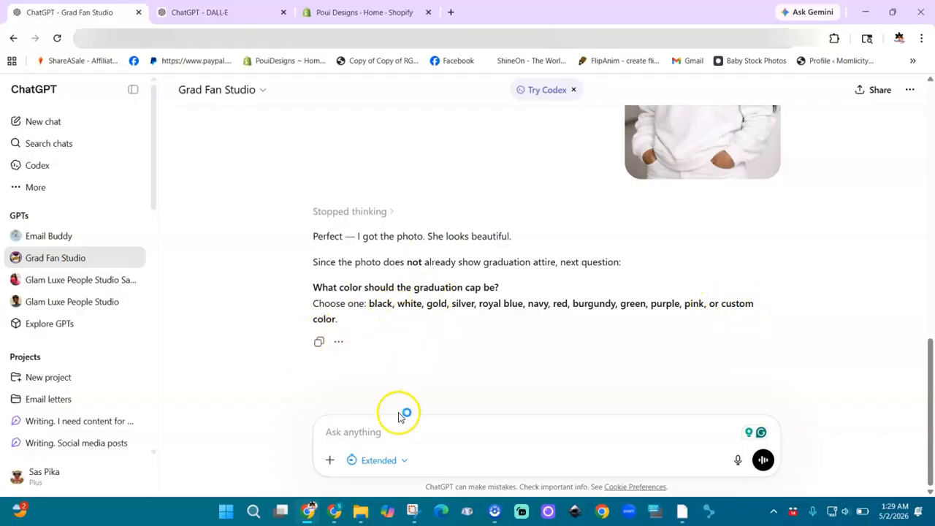
# Send 'purple,gold,yello' as the graduation cap colours
pyautogui.click(382, 431)
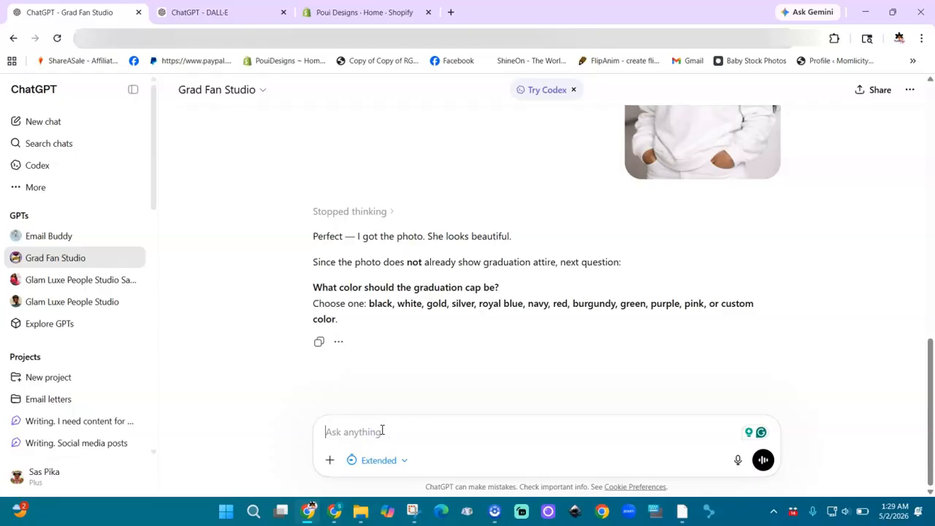
pyautogui.write('purple,')
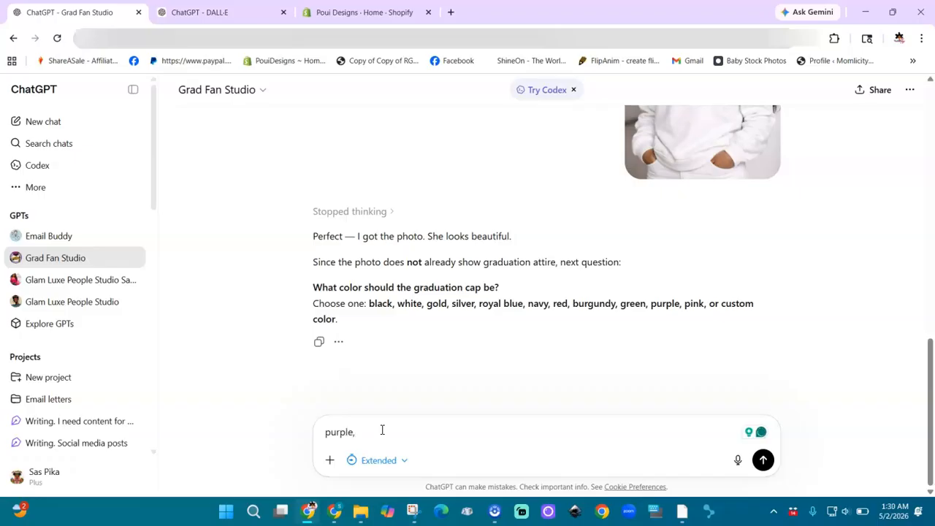
pyautogui.write('gold,yello')
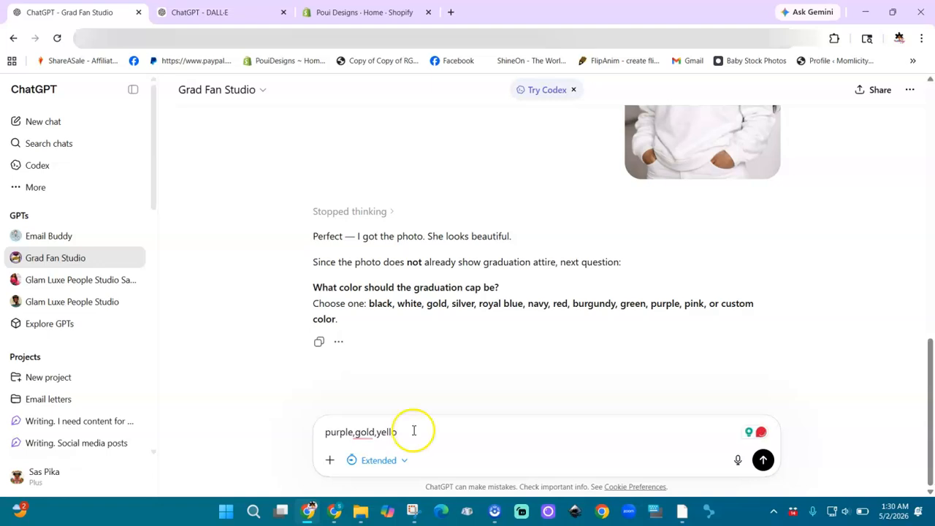
pyautogui.click(762, 460)
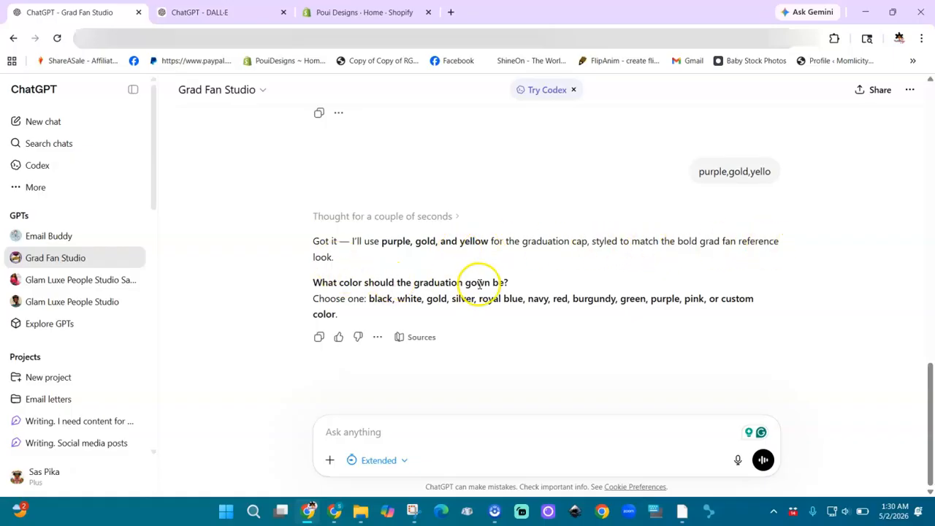
# Copy the same purple, gold, yellow answer and resend it as the gown colours
pyautogui.moveTo(773, 182)
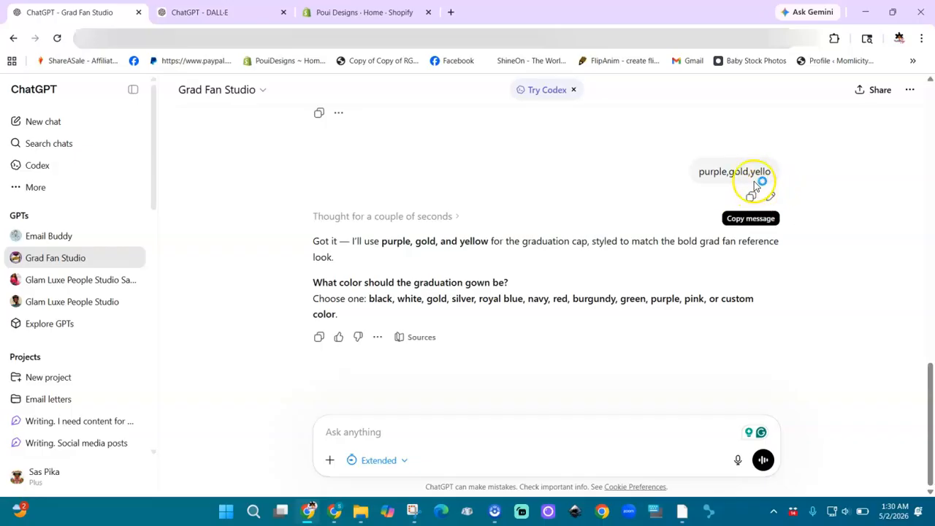
pyautogui.click(752, 198)
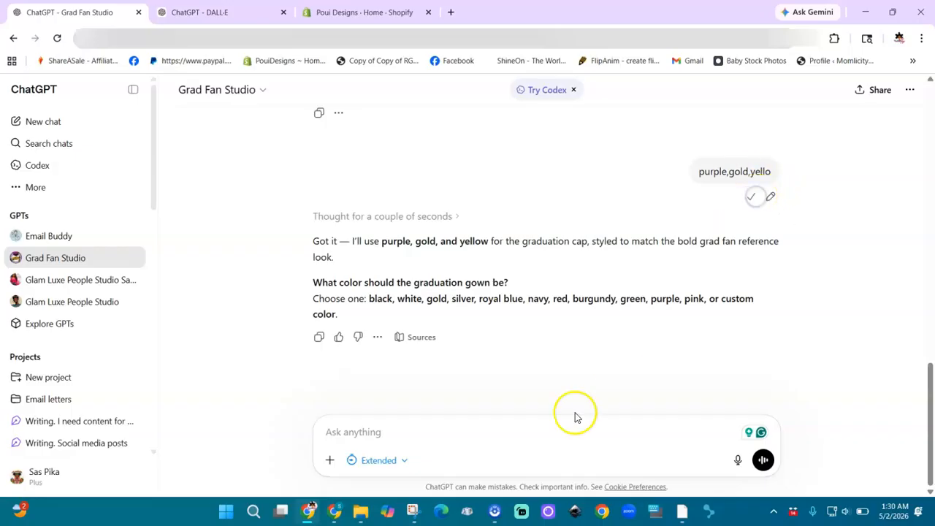
pyautogui.click(532, 450)
pyautogui.hotkey('ctrl', 'v')
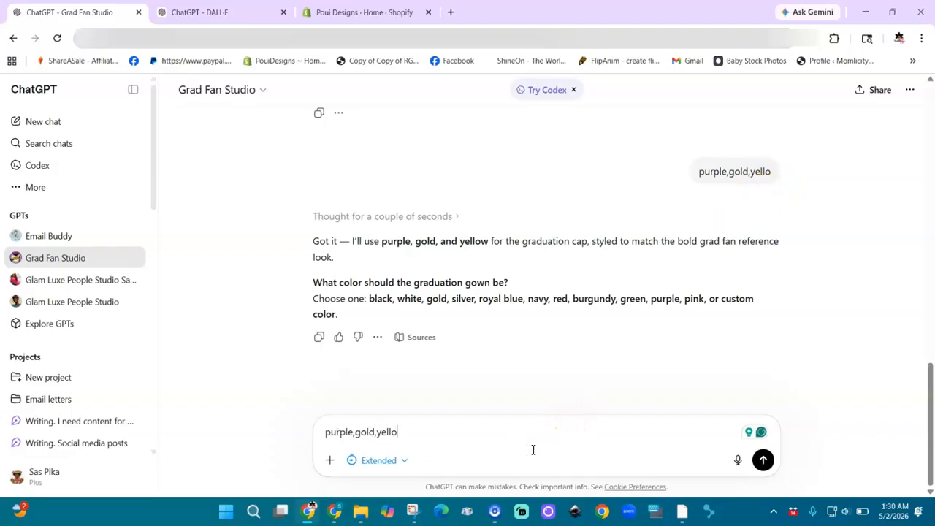
pyautogui.click(762, 461)
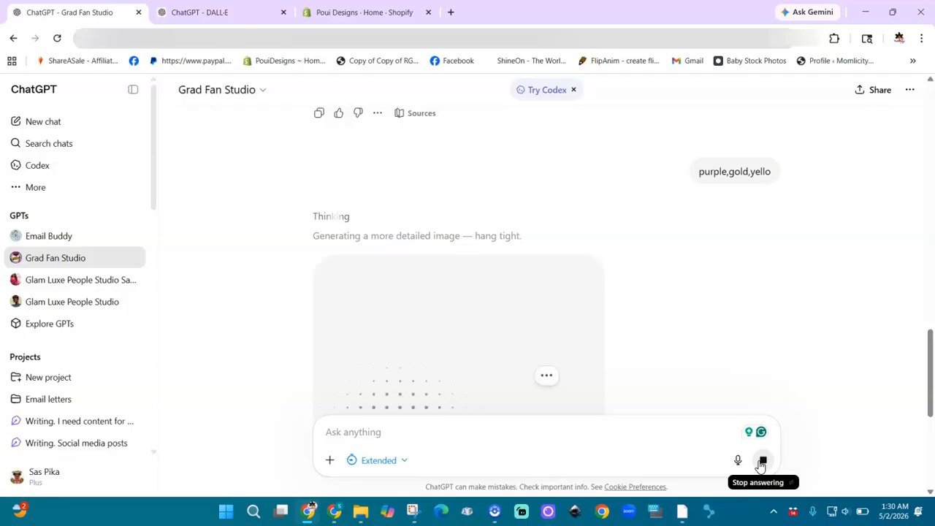
pyautogui.moveTo(932, 393); pyautogui.dragTo(932, 409)
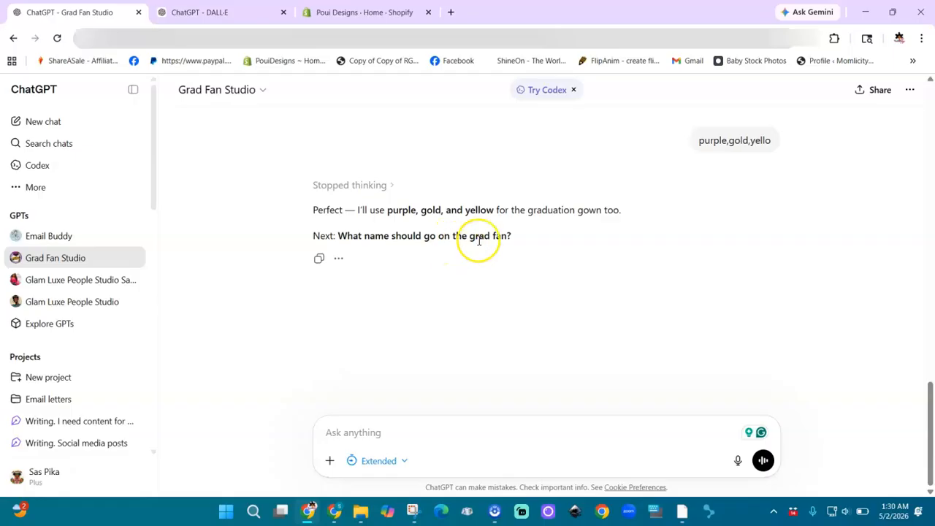
# Send the graduate's name for the fan, then stop the generating reply
pyautogui.click(360, 433)
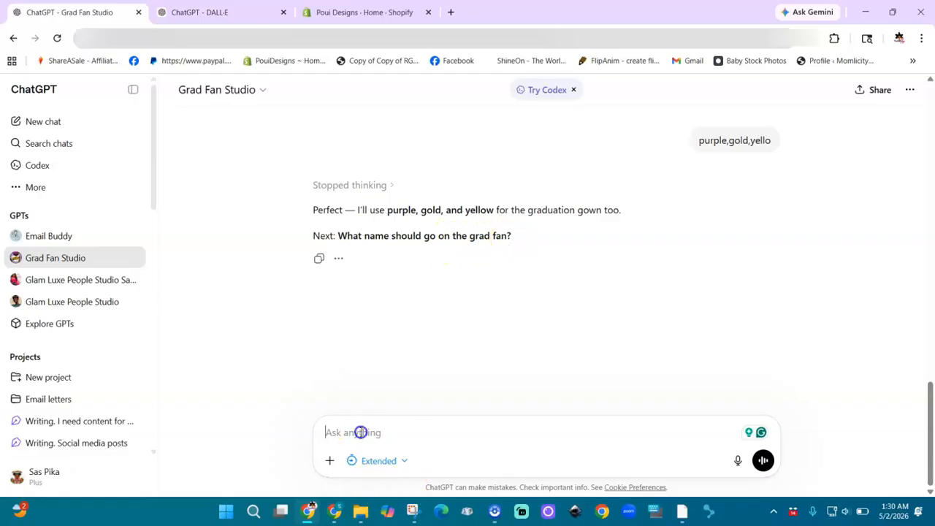
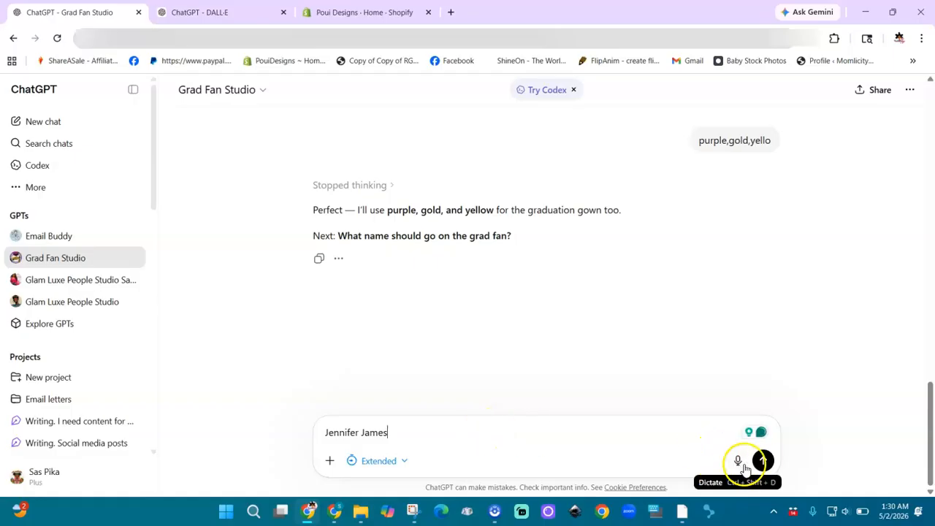
pyautogui.click(759, 468)
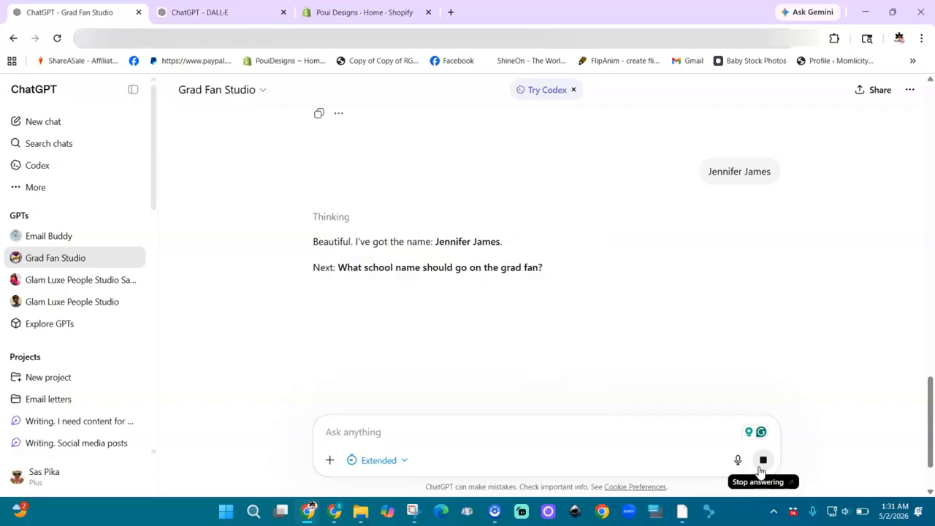
pyautogui.click(761, 469)
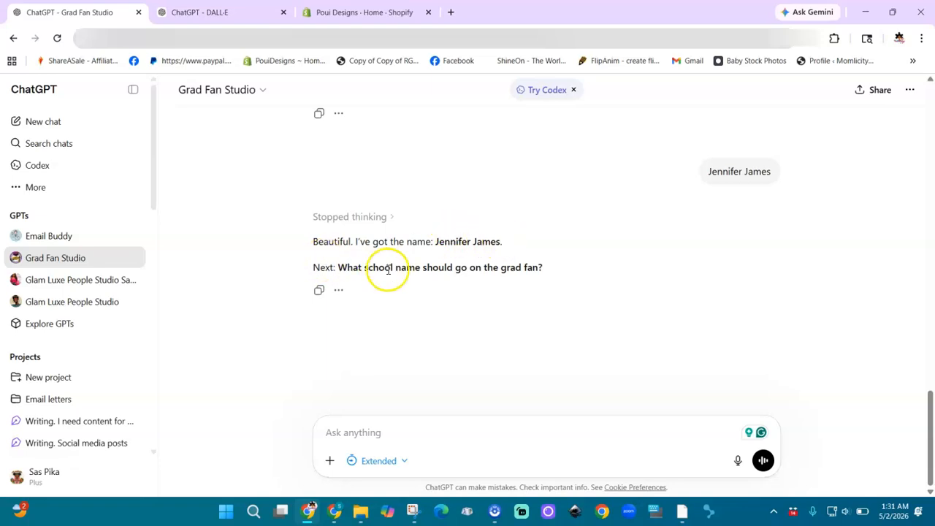
# Give Louisiana State University as the school, replacing the mistyped Alabama University
pyautogui.click(386, 434)
pyautogui.write('Alabama Unive')
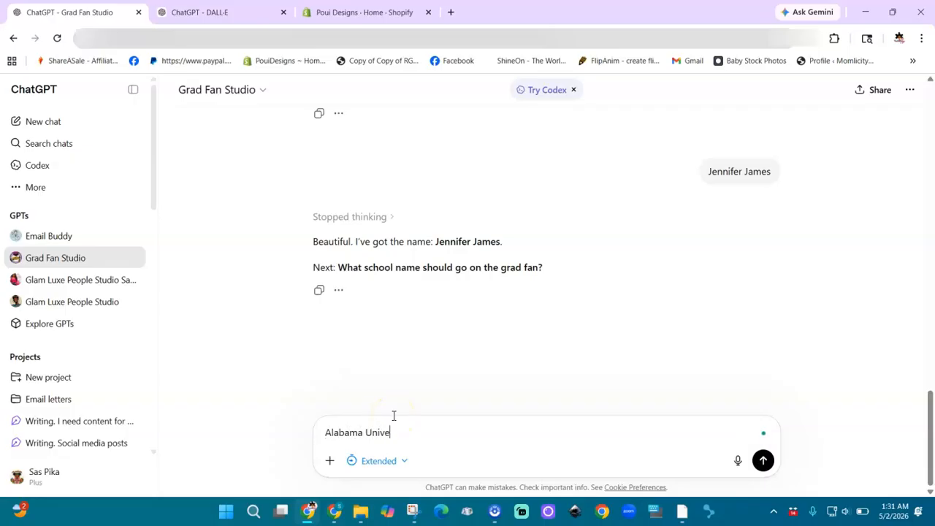
pyautogui.write('r')
pyautogui.press('BackSpace')
pyautogui.press('BackSpace')
pyautogui.press('BackSpace')
pyautogui.press('BackSpace')
pyautogui.press('BackSpace')
pyautogui.press('BackSpace')
pyautogui.press('BackSpace')
pyautogui.press('BackSpace')
pyautogui.press('BackSpace')
pyautogui.press('BackSpace')
pyautogui.press('BackSpace')
pyautogui.press('BackSpace')
pyautogui.press('BackSpace')
pyautogui.press('BackSpace')
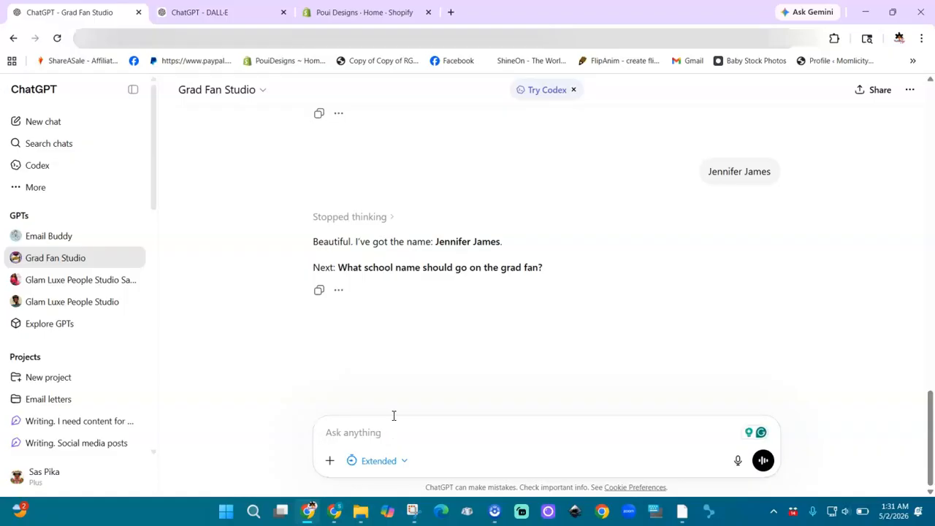
pyautogui.write('Louisiana St')
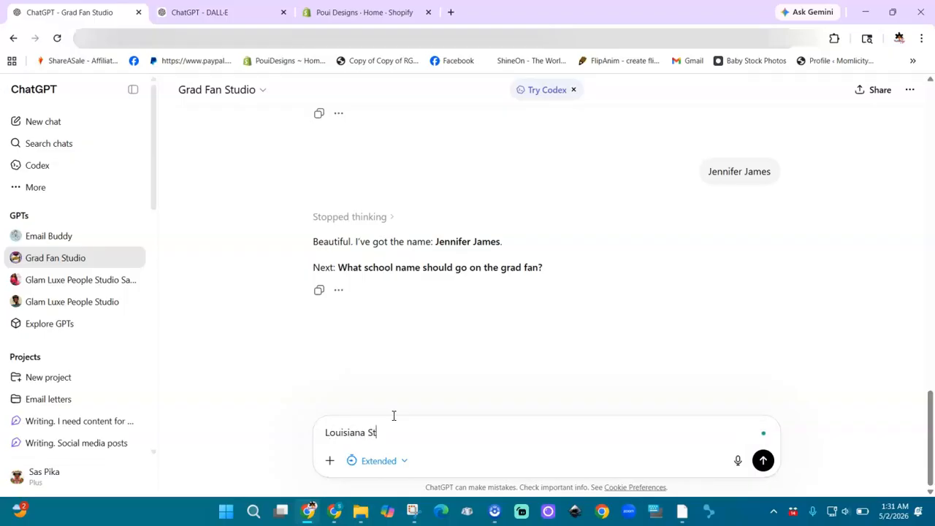
pyautogui.write('ate University')
pyautogui.press('Return')
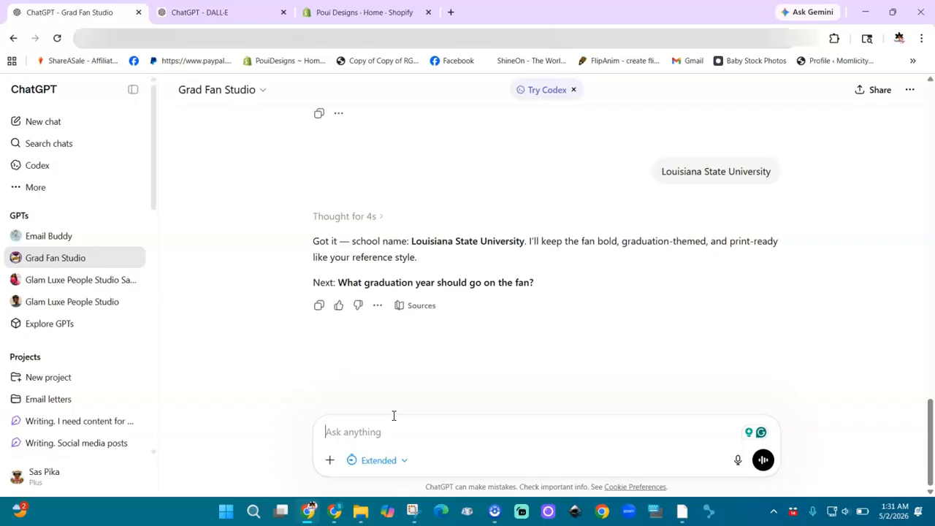
# Send 2026 as the graduation year and choose a solid rather than glitter style
pyautogui.click(425, 430)
pyautogui.write('2026')
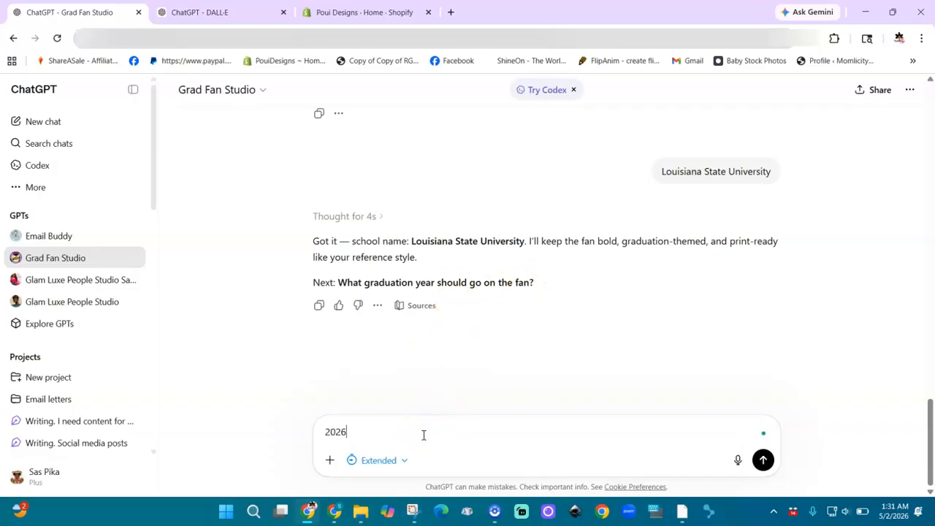
pyautogui.press('Return')
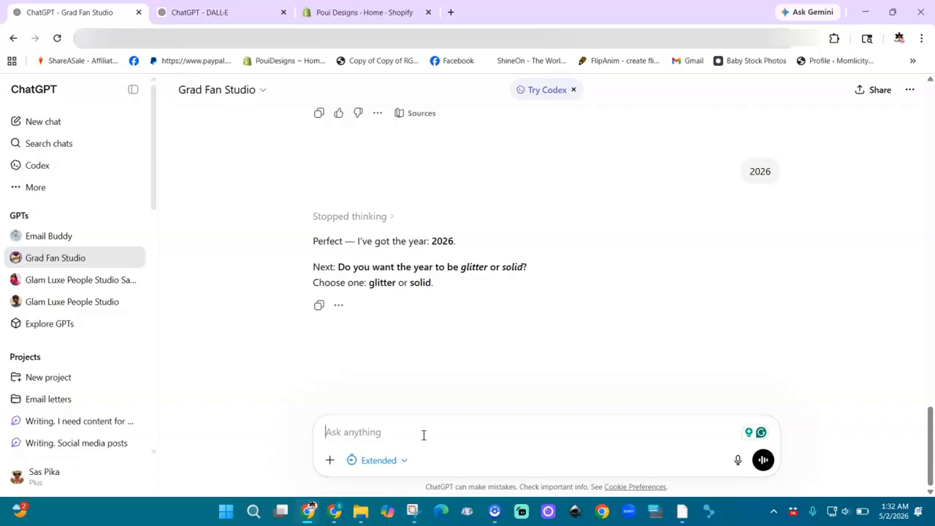
pyautogui.click(418, 438)
pyautogui.write('so')
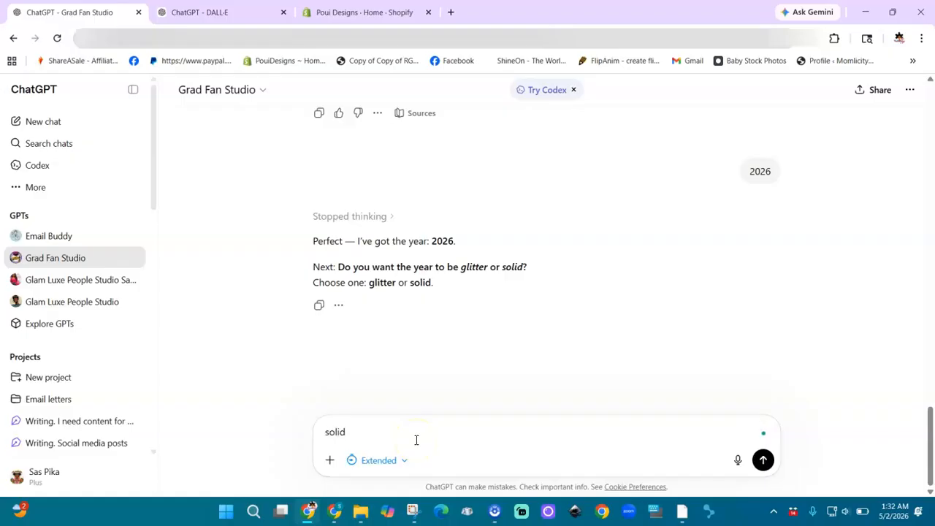
pyautogui.write('lid')
pyautogui.press('Return')
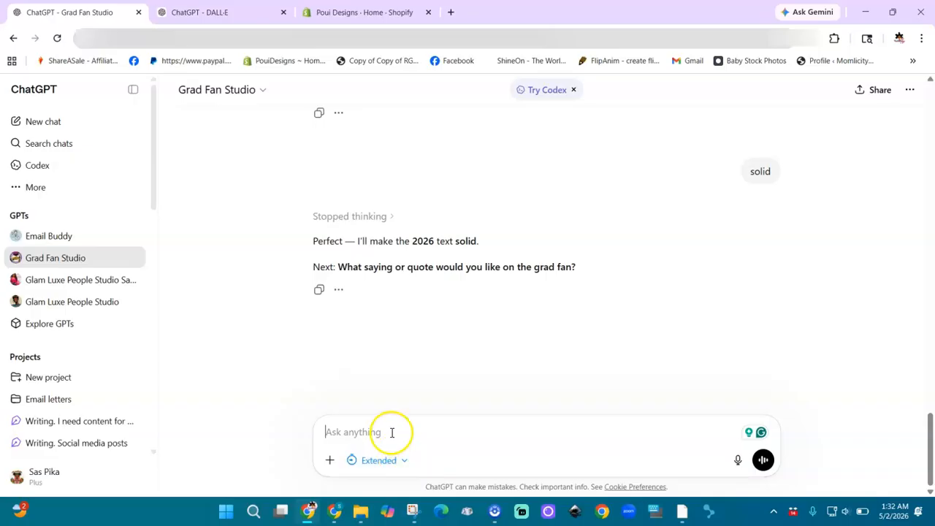
# Send 'You Did It!' as the fan quote, then select 'diploma' from the offered extras
pyautogui.write('You Did')
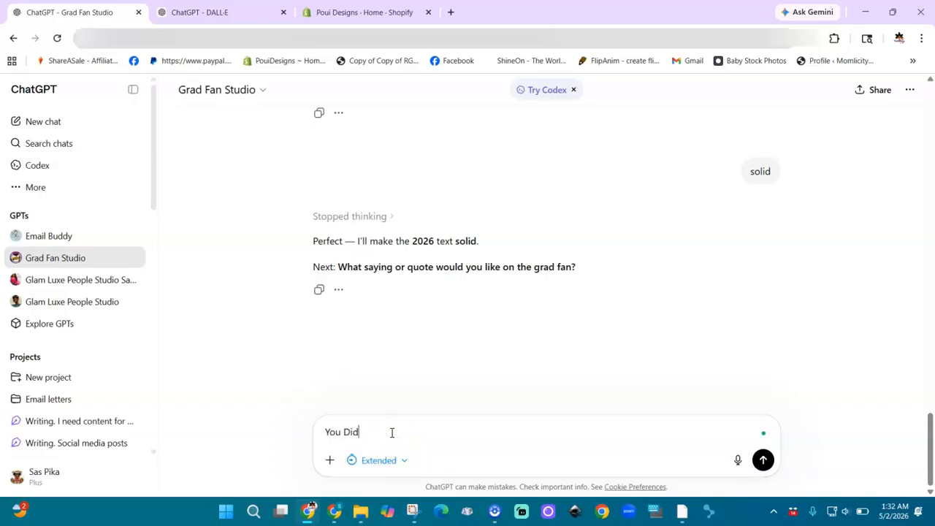
pyautogui.write(' It!')
pyautogui.press('Return')
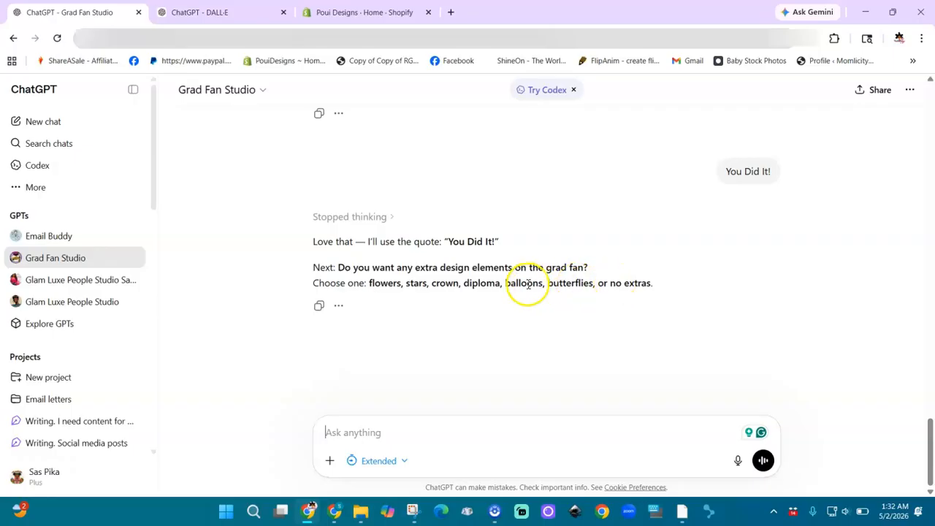
pyautogui.moveTo(502, 285); pyautogui.dragTo(462, 287)
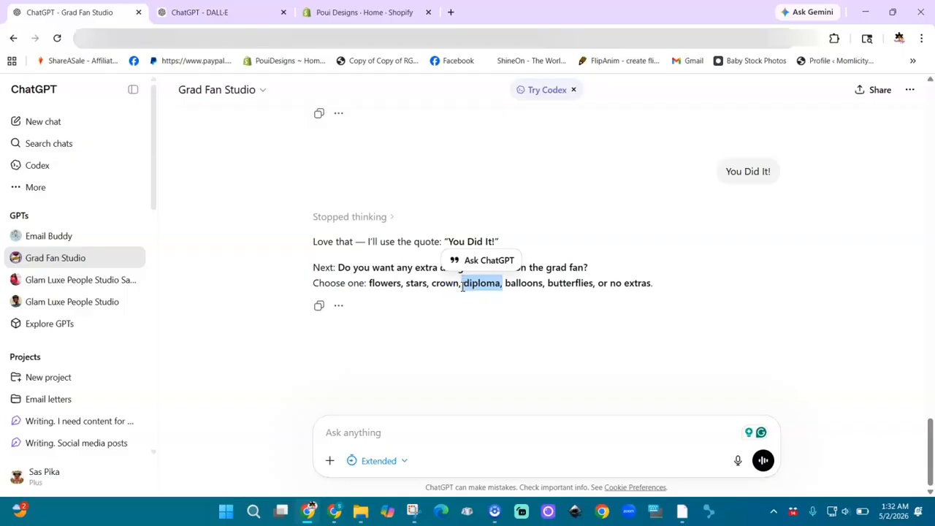
pyautogui.click(407, 441)
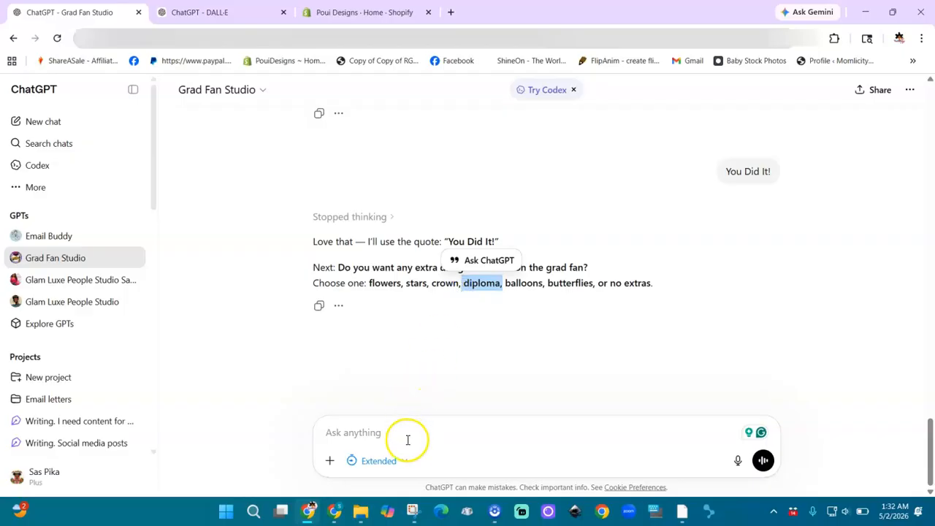
# Reply 'diploma scroll' as the extra element and scroll to the loading fan image
pyautogui.hotkey('ctrl', 'v')
pyautogui.press('BackSpace')
pyautogui.write('scroll')
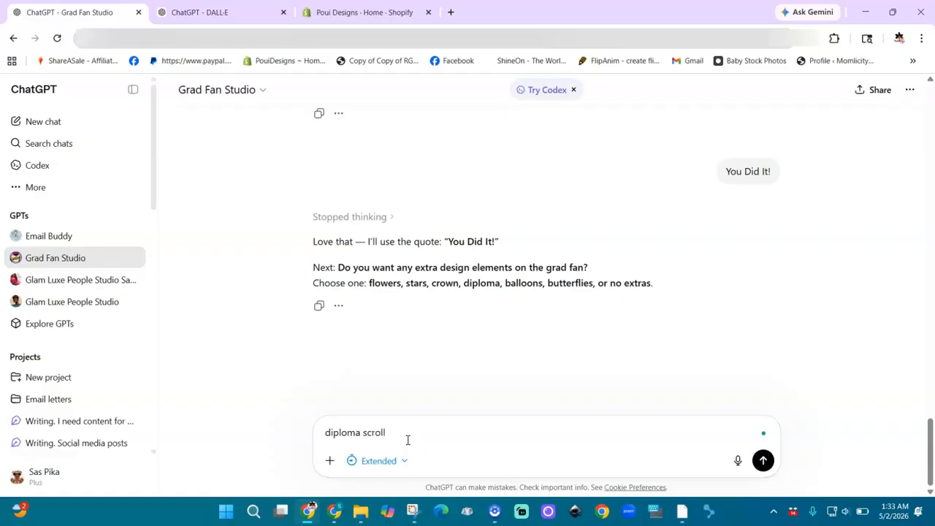
pyautogui.press('Return')
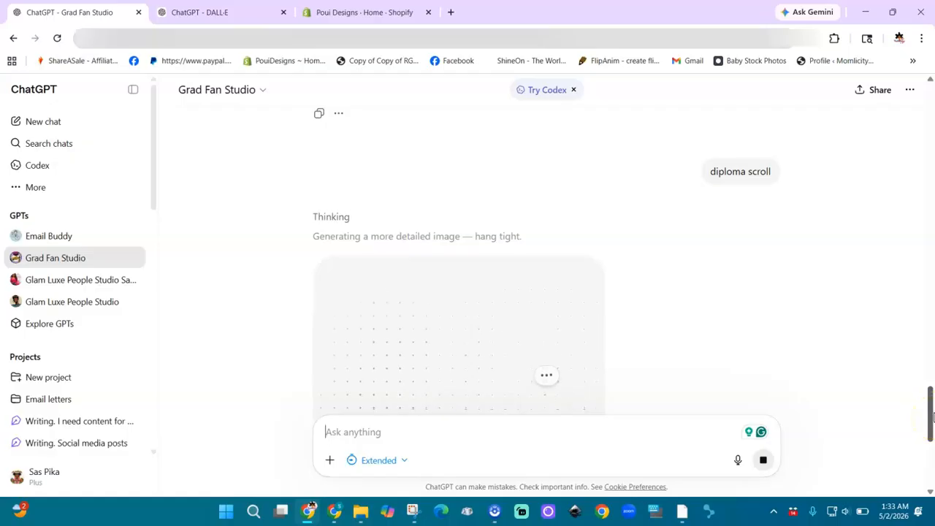
pyautogui.moveTo(933, 415); pyautogui.dragTo(931, 430)
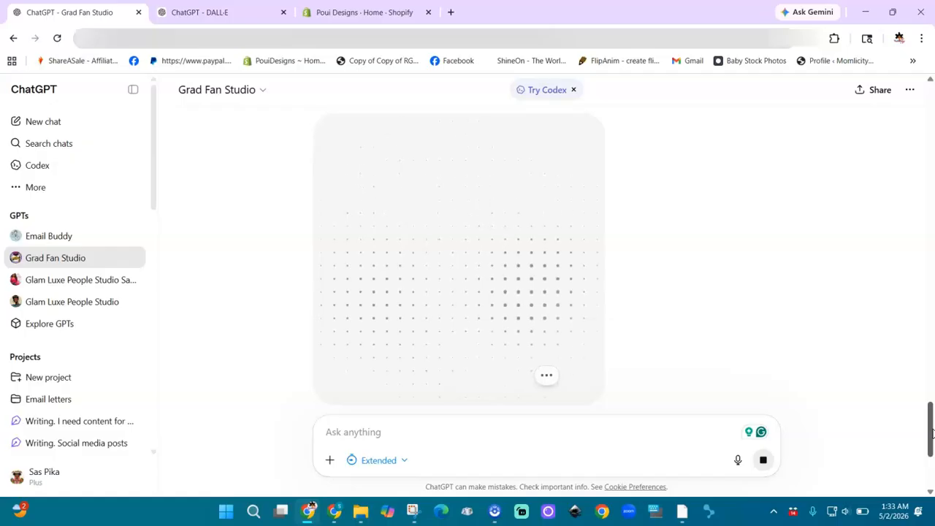
pyautogui.moveTo(932, 429); pyautogui.dragTo(929, 410)
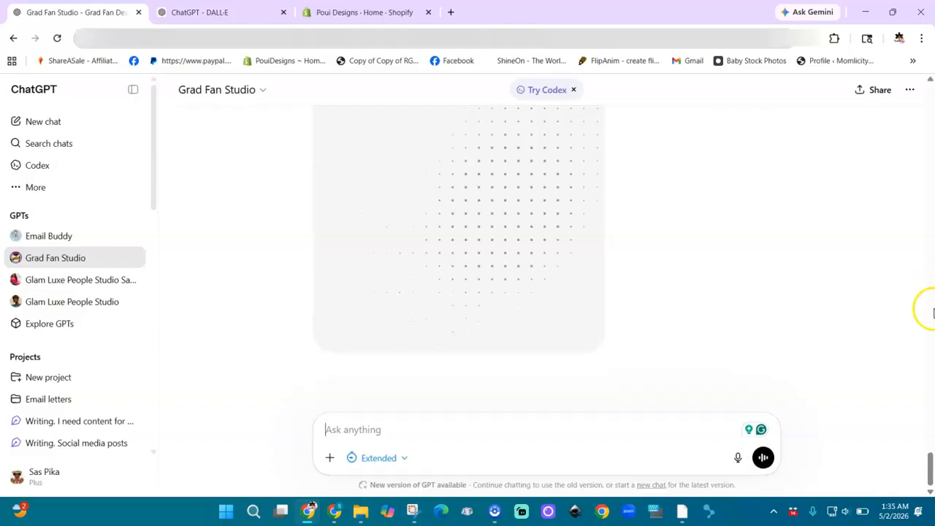
# Open the LSU fan image from the Images gallery and jump back to its chat
pyautogui.click(32, 191)
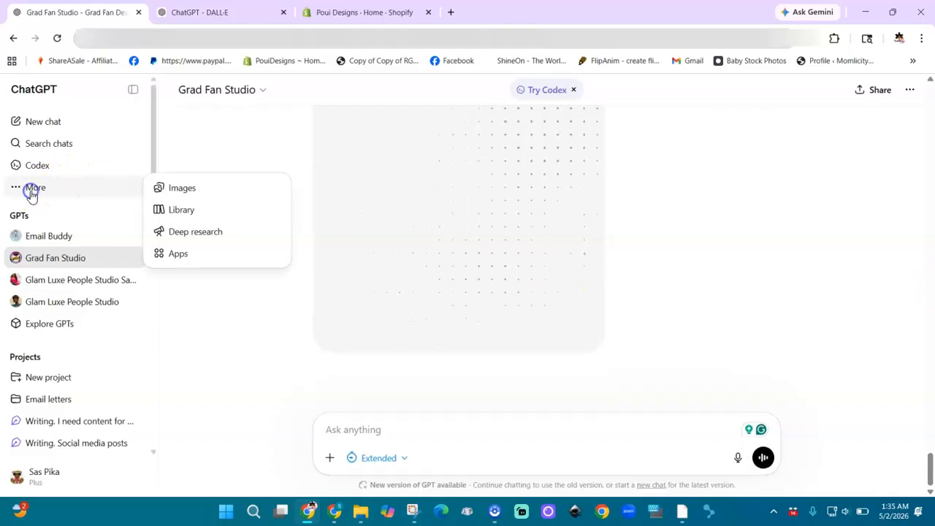
pyautogui.click(167, 188)
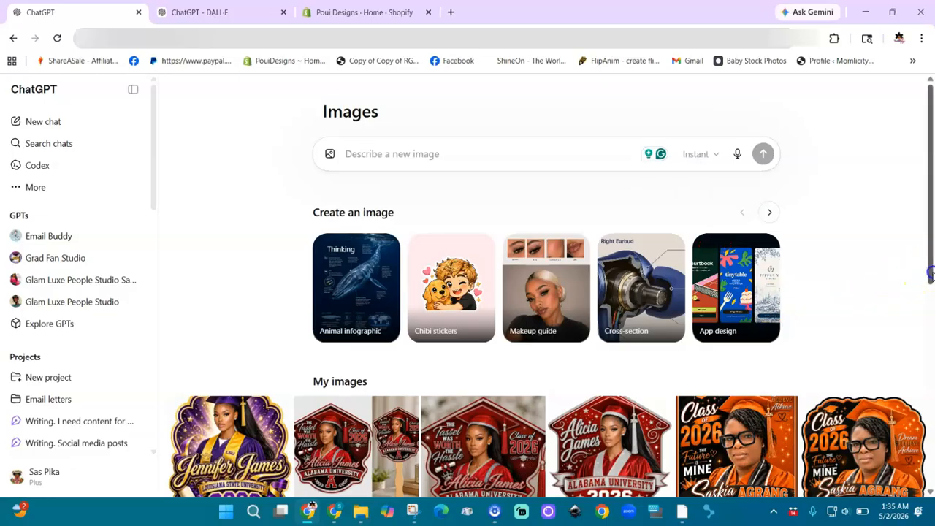
pyautogui.scroll(-2, 930, 274)
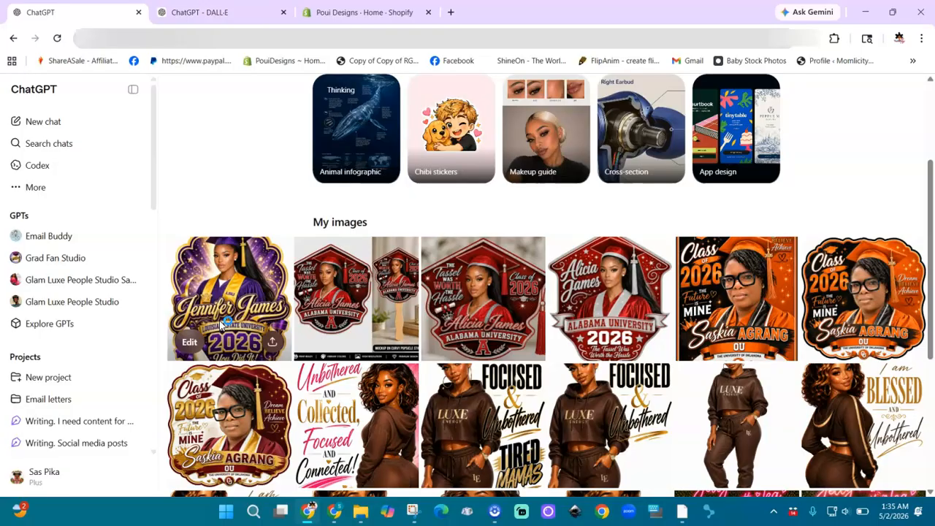
pyautogui.click(231, 281)
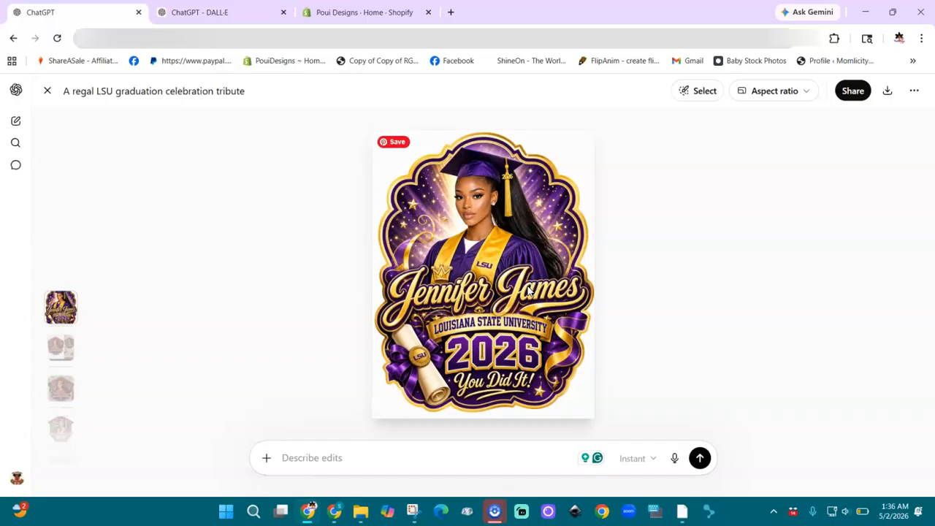
pyautogui.click(911, 90)
pyautogui.click(871, 124)
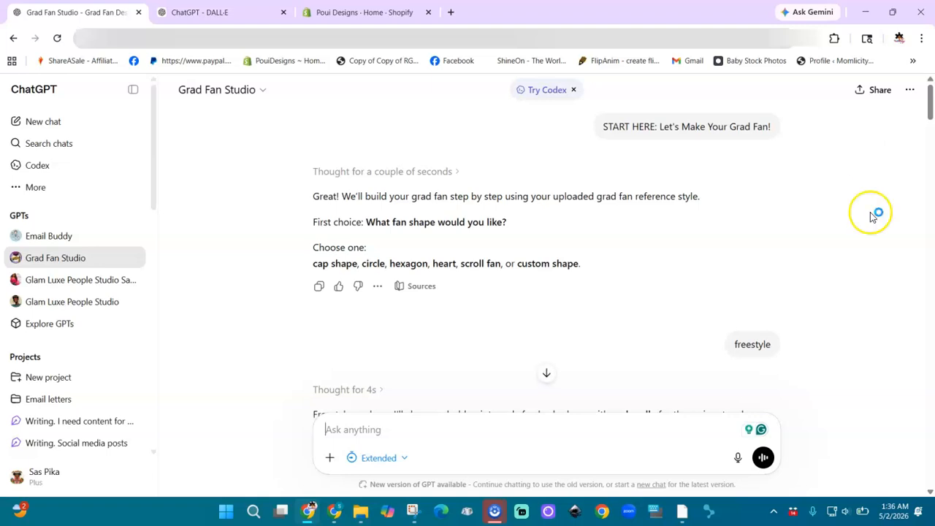
pyautogui.click(547, 372)
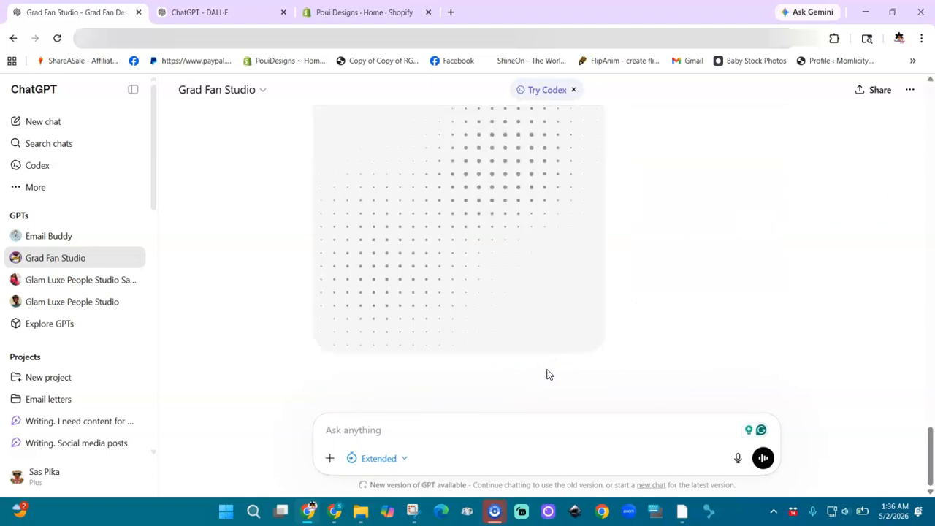
pyautogui.moveTo(929, 432); pyautogui.dragTo(930, 409)
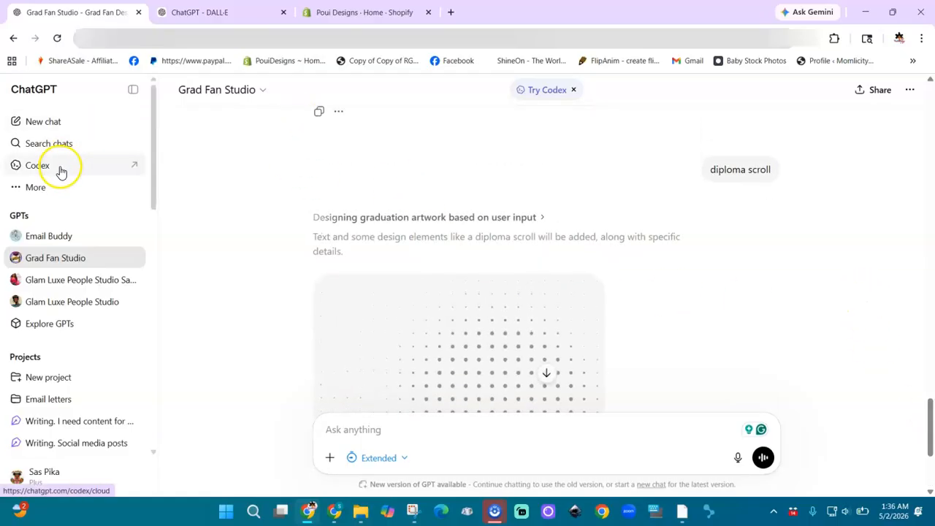
# Download the graduate's LSU 2026 fan image from the gallery as a PNG
pyautogui.click(15, 40)
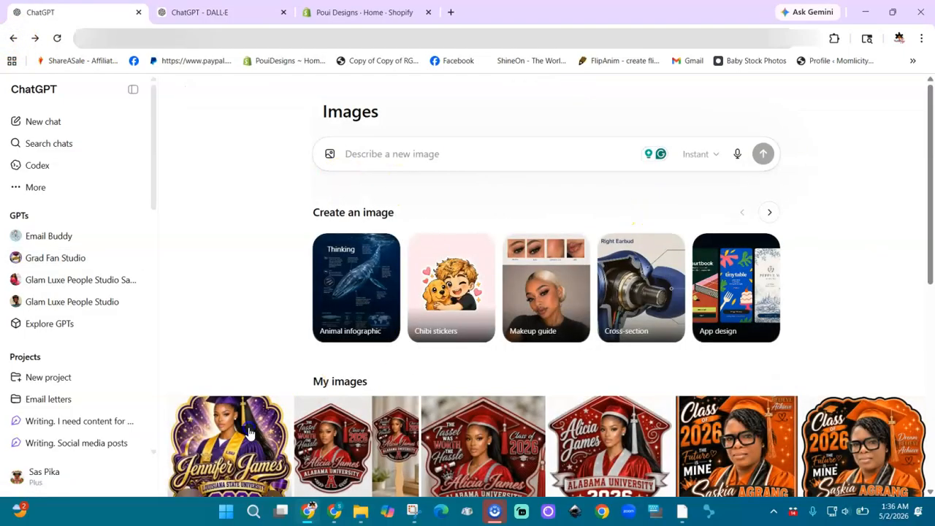
pyautogui.click(249, 432)
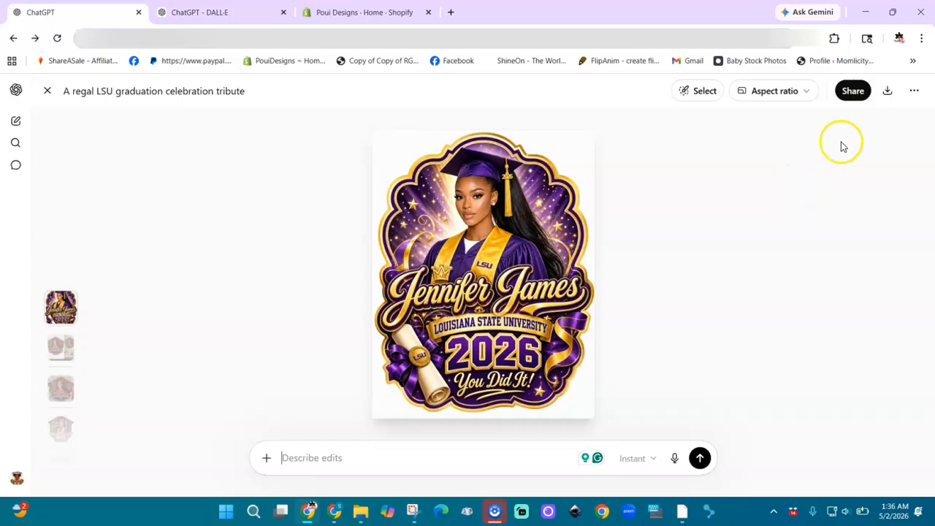
pyautogui.click(888, 95)
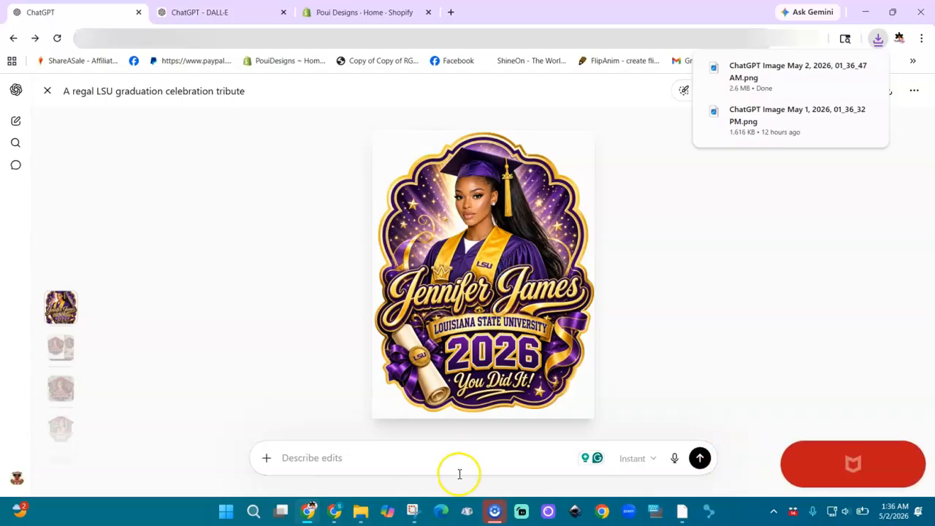
# From the Canva home page, create a blank custom design 8.5 in wide by 11 in tall
pyautogui.click(336, 511)
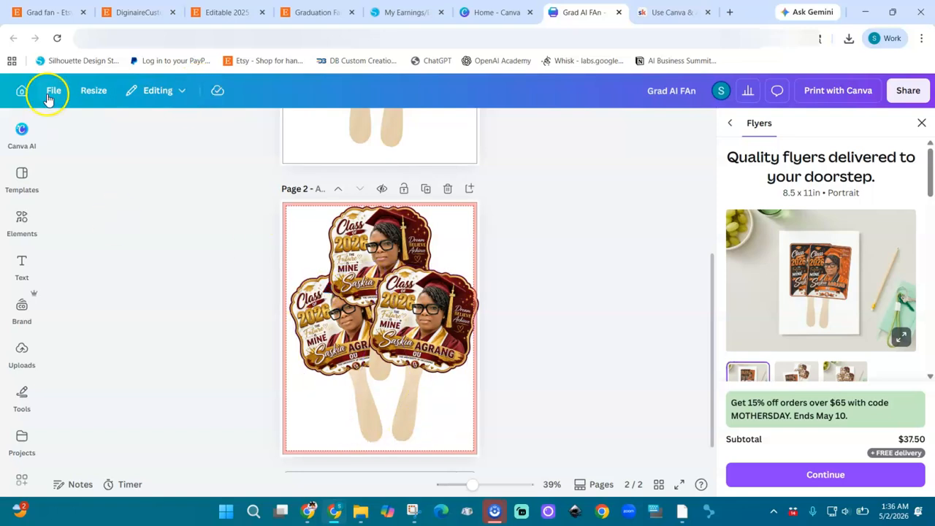
pyautogui.click(23, 92)
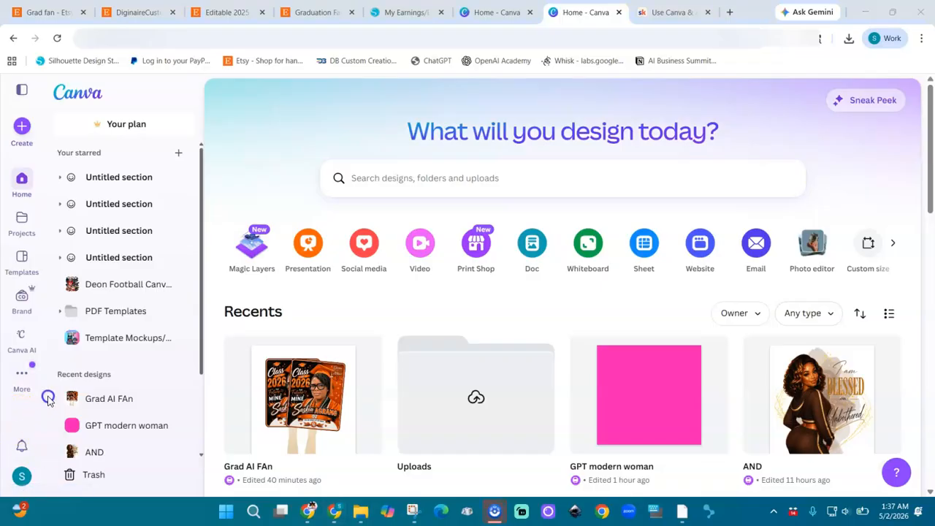
pyautogui.click(23, 126)
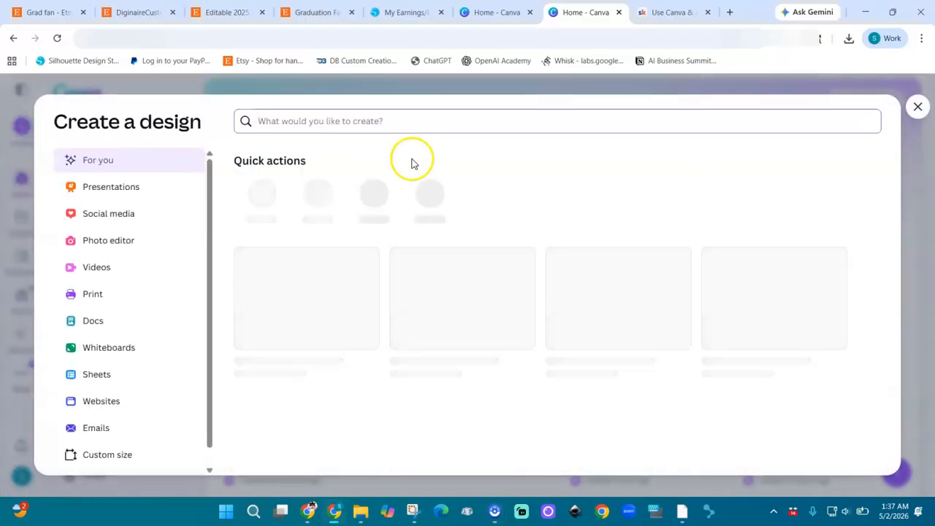
pyautogui.click(110, 455)
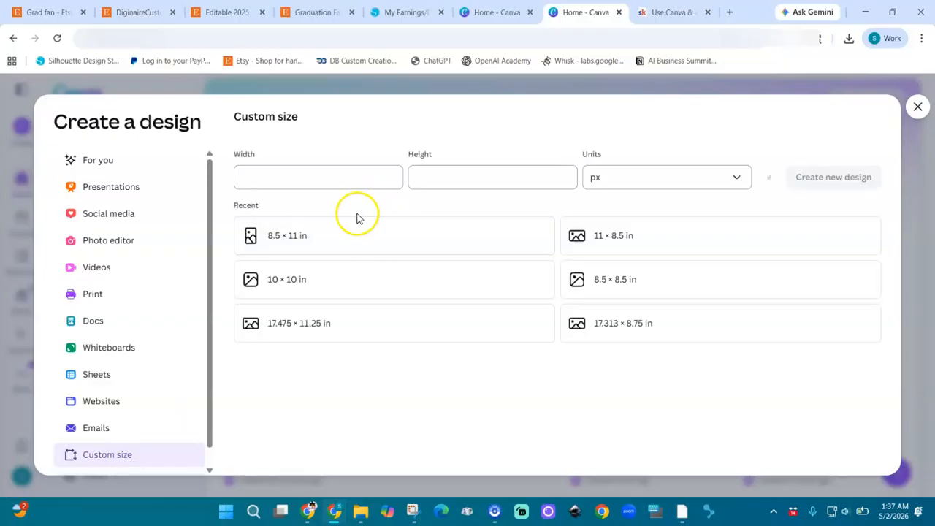
pyautogui.click(657, 171)
pyautogui.click(606, 238)
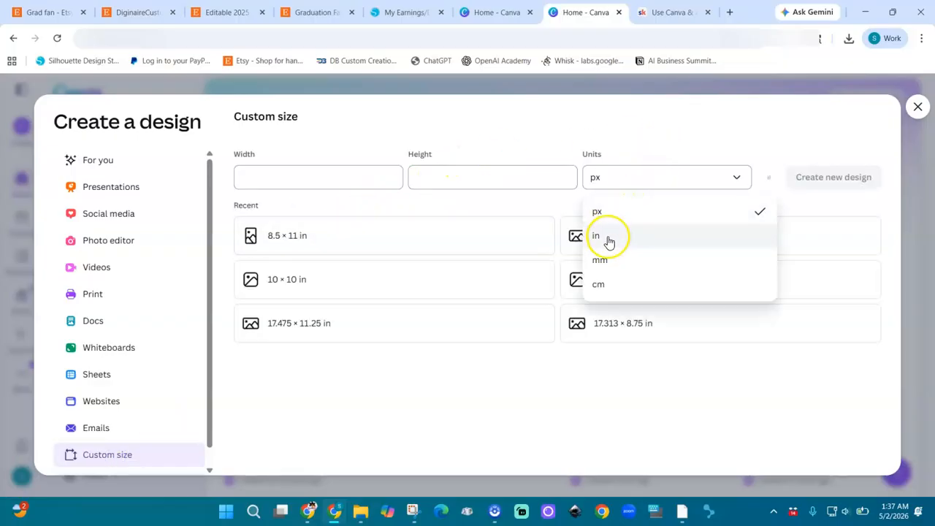
pyautogui.click(340, 173)
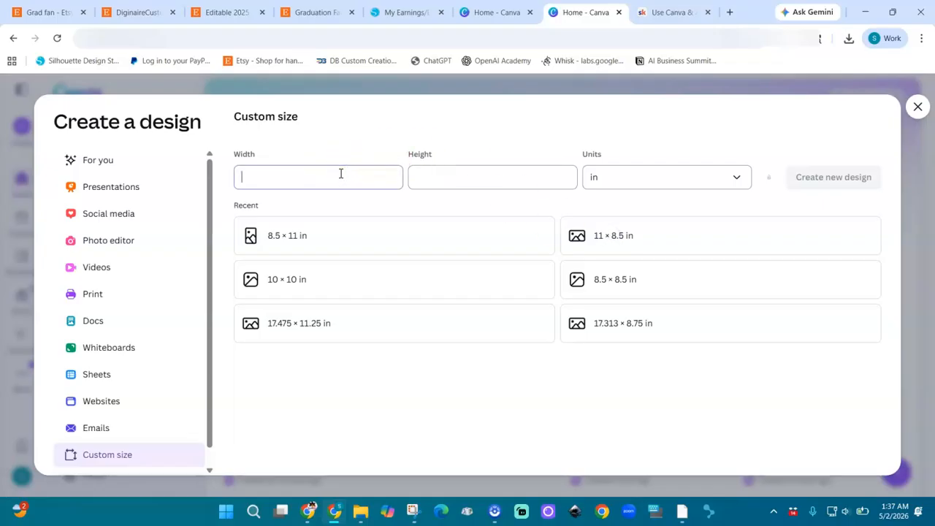
pyautogui.click(438, 180)
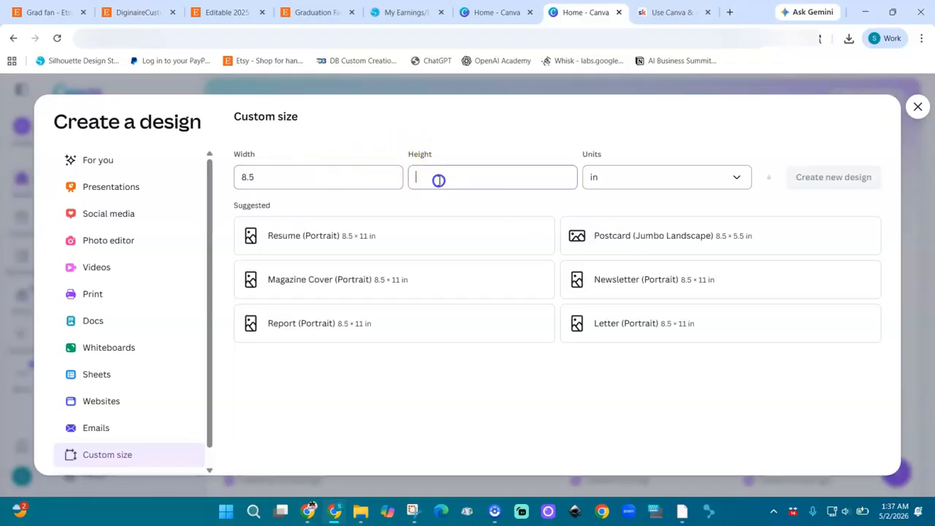
pyautogui.write('11')
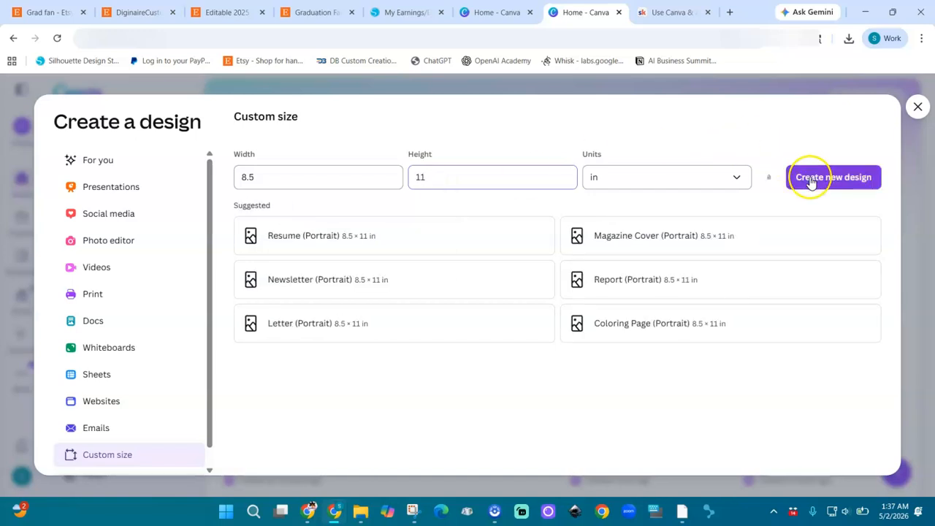
pyautogui.click(810, 178)
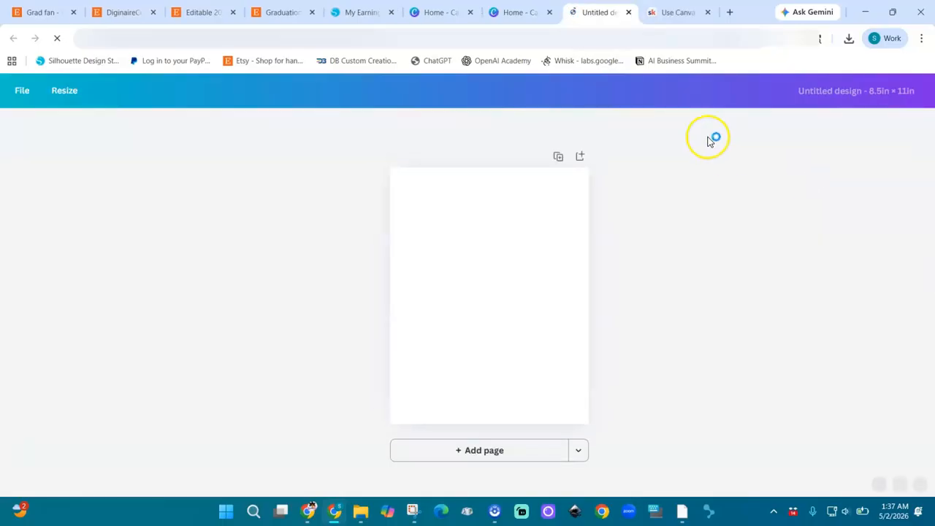
# Upload the ChatGPT Image PNG from Downloads to Canva and add it to the page
pyautogui.moveTo(309, 509)
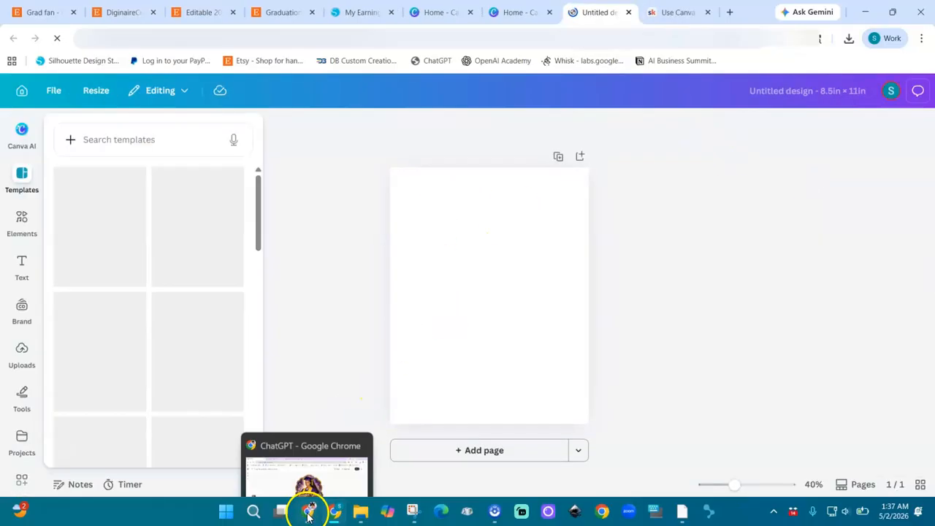
pyautogui.click(319, 484)
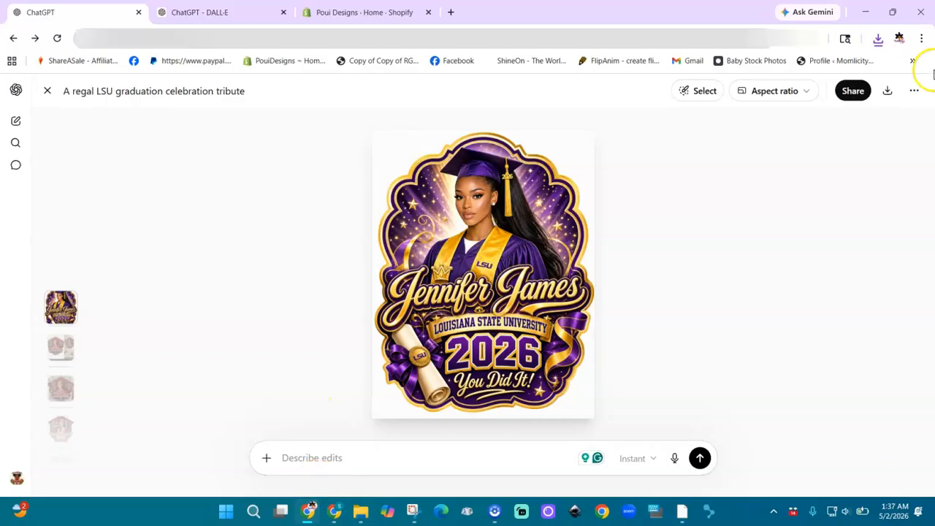
pyautogui.click(342, 512)
pyautogui.click(22, 350)
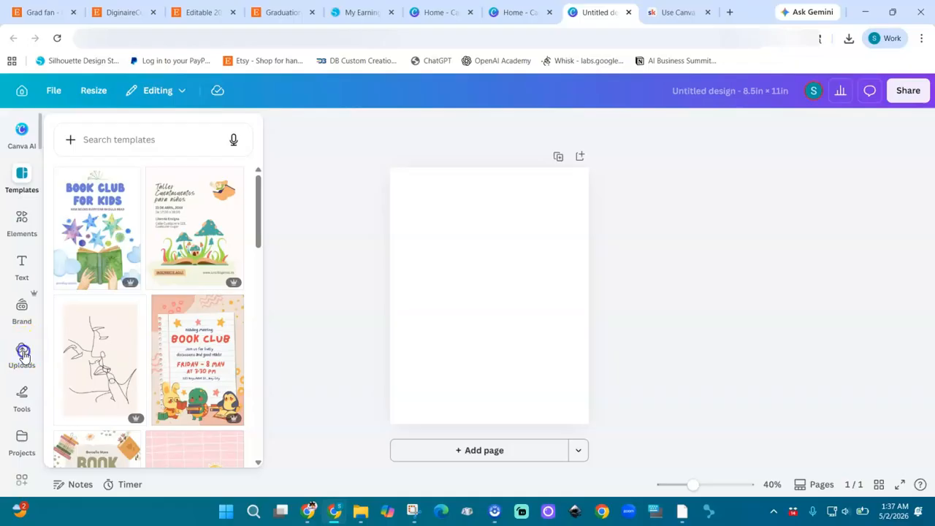
pyautogui.click(166, 170)
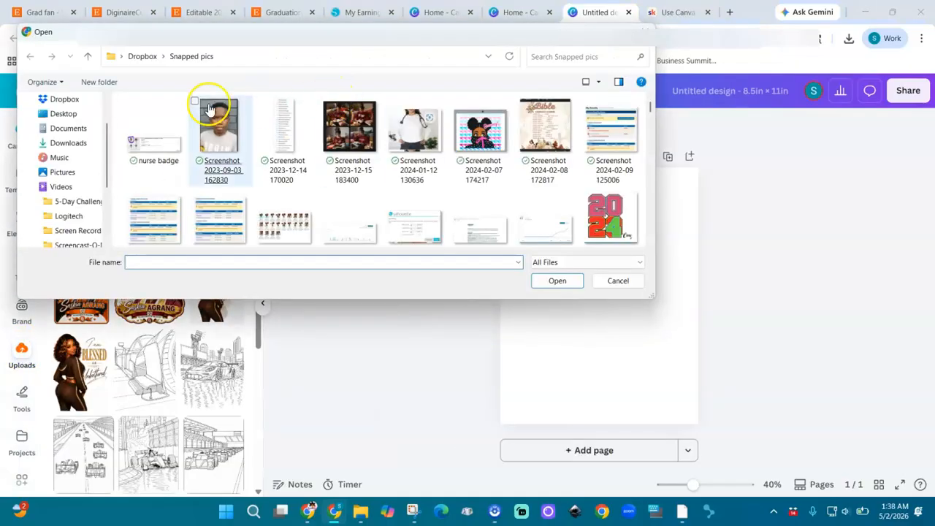
pyautogui.click(73, 144)
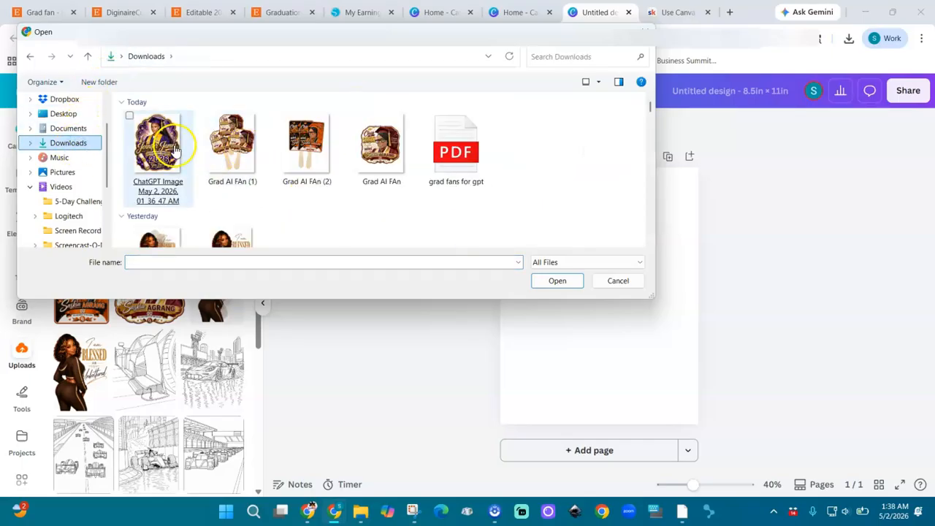
pyautogui.doubleClick(160, 142)
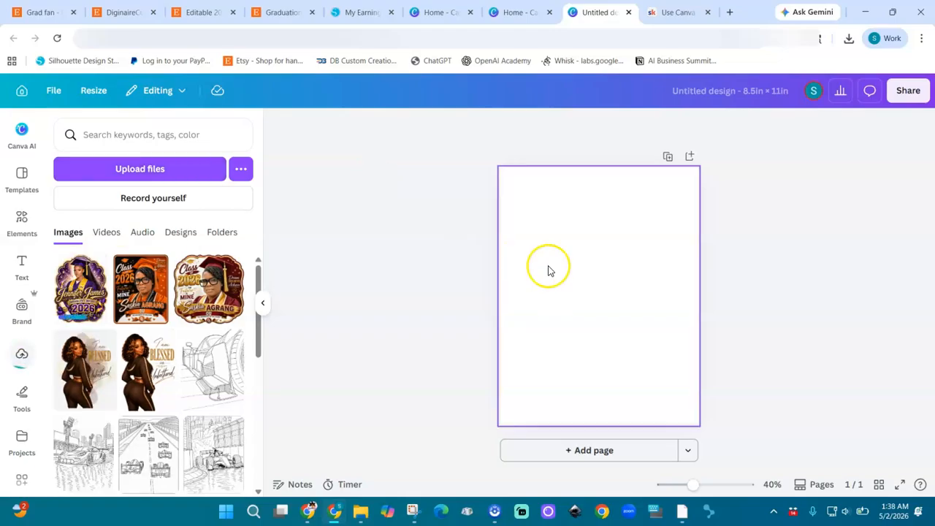
pyautogui.click(86, 304)
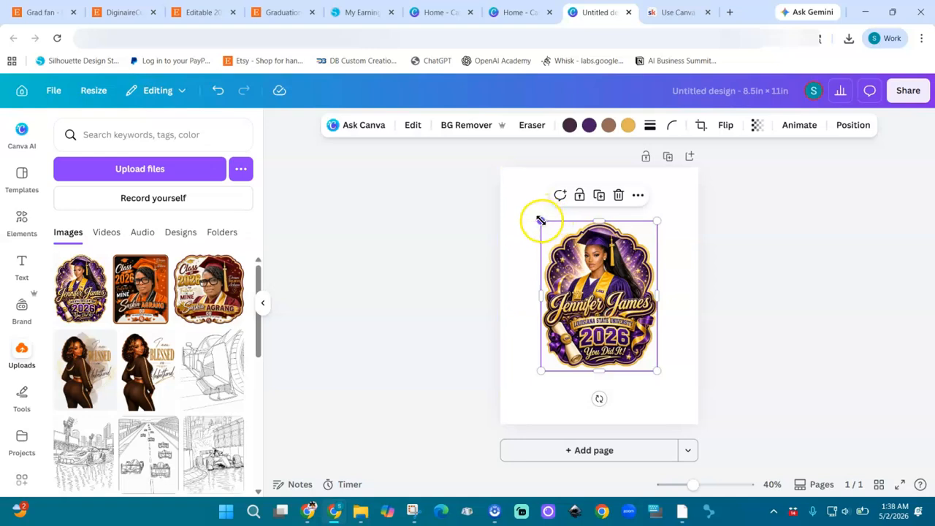
# Enlarge and centre the fan image, then remove its background with BG Remover
pyautogui.moveTo(542, 220); pyautogui.dragTo(512, 184)
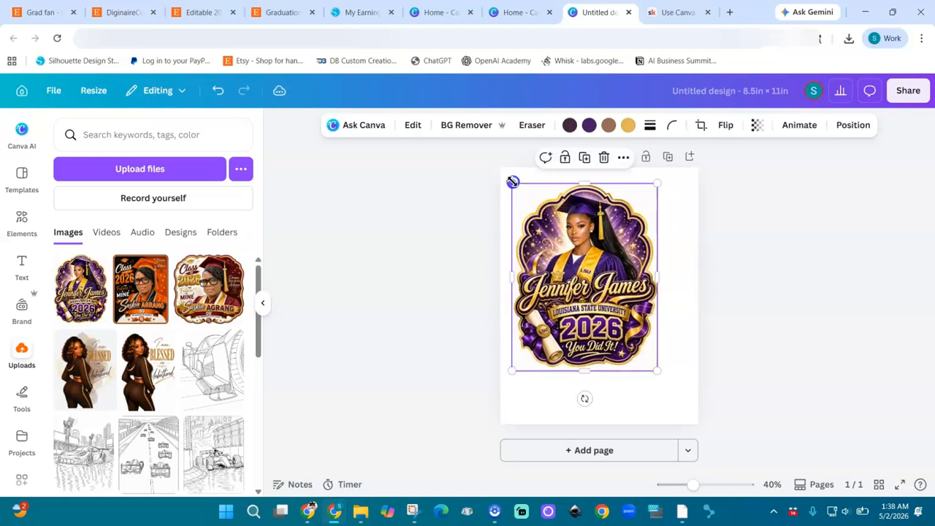
pyautogui.moveTo(616, 323); pyautogui.dragTo(629, 336)
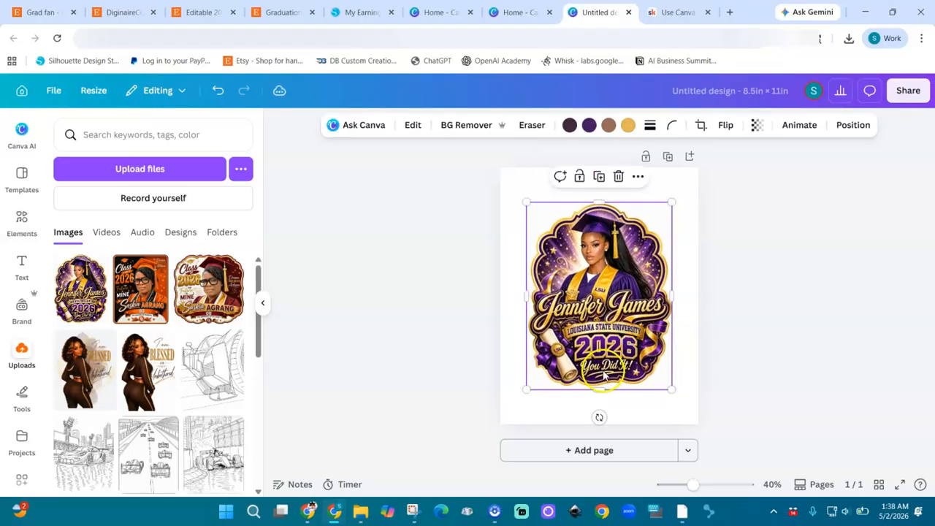
pyautogui.moveTo(673, 391)
pyautogui.mouseDown()
pyautogui.moveTo(679, 397)
pyautogui.moveTo(672, 391)
pyautogui.mouseUp()
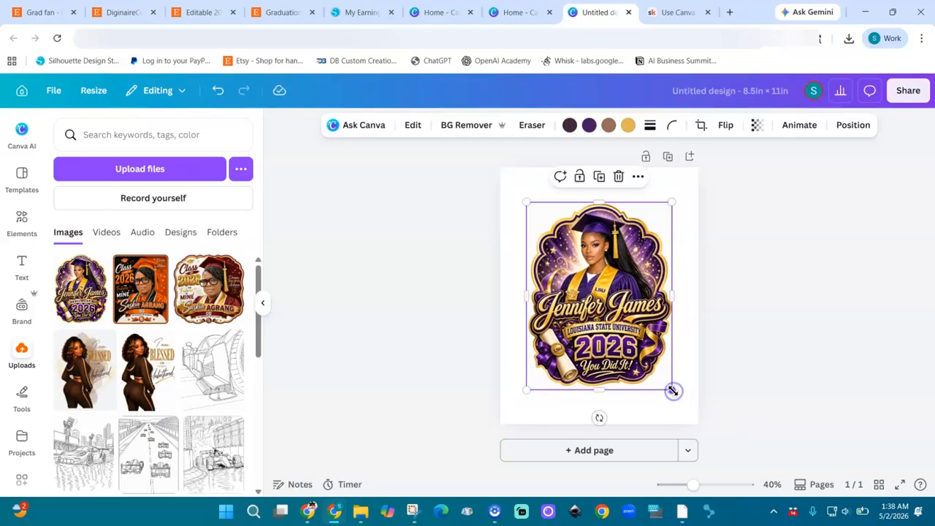
pyautogui.click(459, 126)
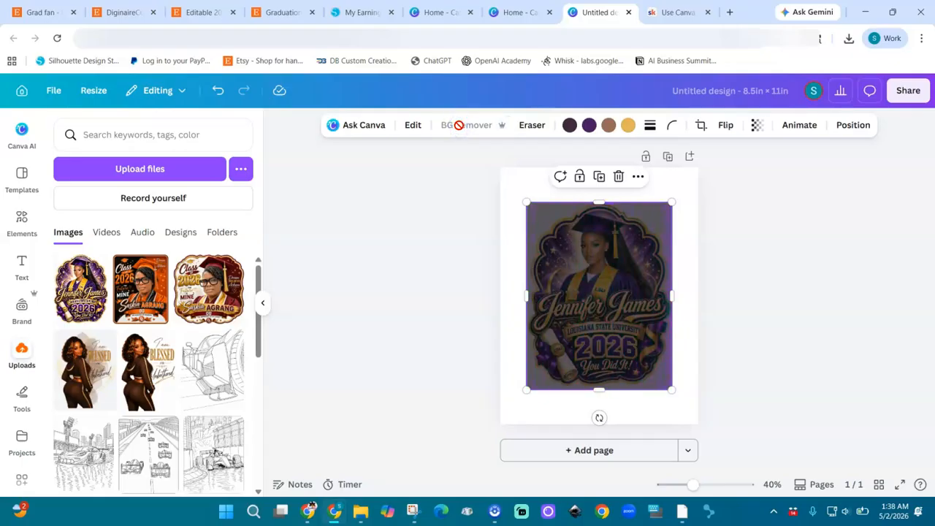
# Try a pink page background, undo it, then enlarge the fan to nearly fill the page
pyautogui.click(678, 188)
pyautogui.click(614, 125)
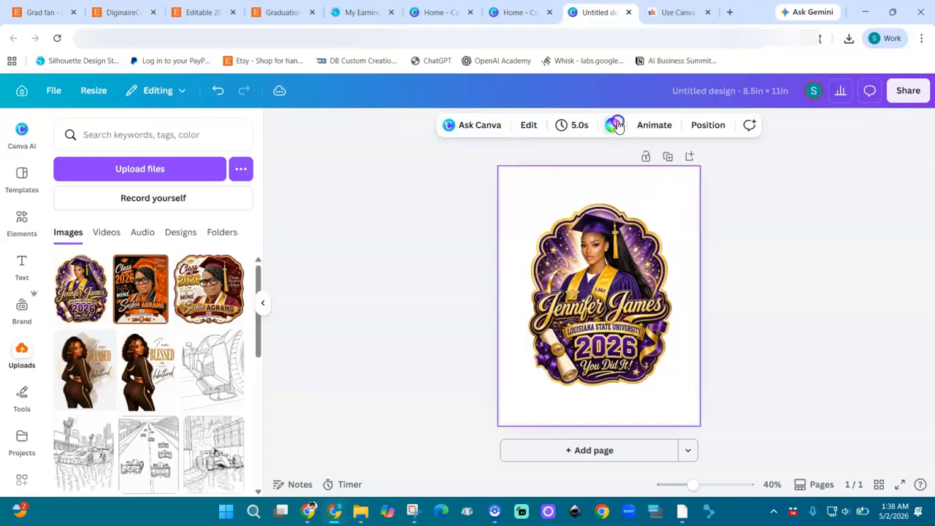
pyautogui.click(67, 293)
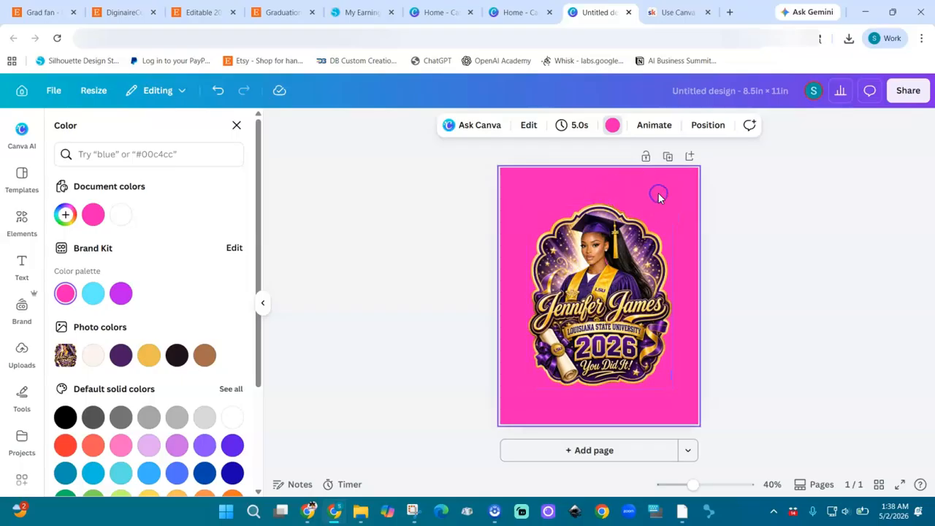
pyautogui.hotkey('ctrl', 'z')
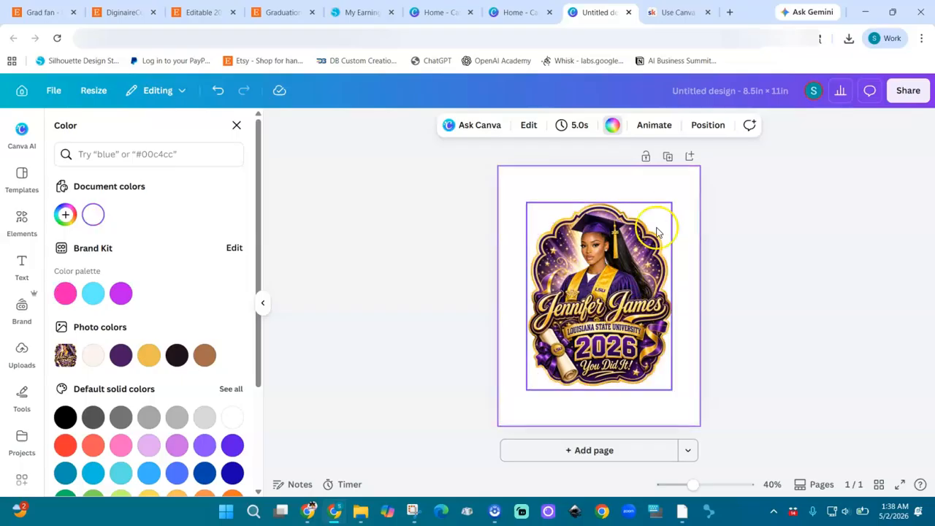
pyautogui.click(638, 263)
pyautogui.moveTo(526, 202); pyautogui.dragTo(503, 173)
pyautogui.moveTo(672, 390); pyautogui.dragTo(693, 418)
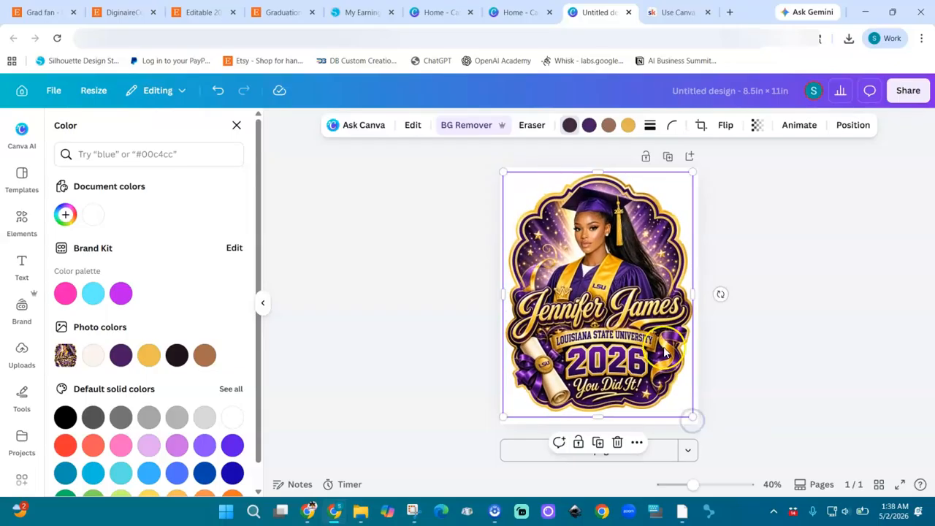
# Download the design as a transparent-background PNG at 1.75× size, 2,705 × 3,500 px
pyautogui.click(914, 93)
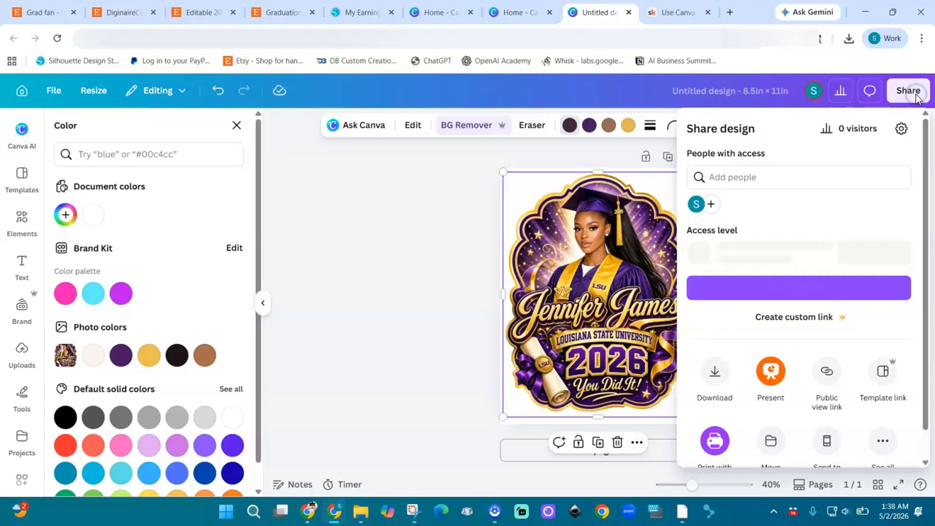
pyautogui.click(716, 380)
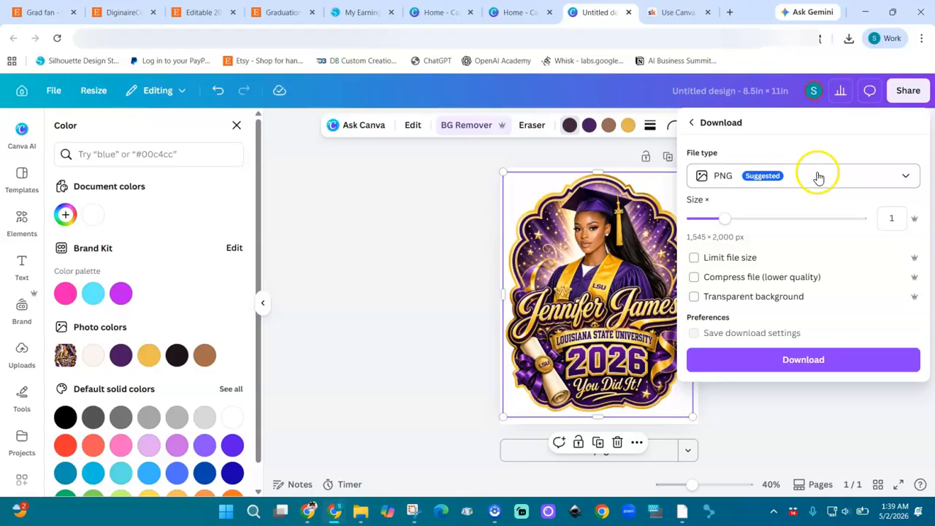
pyautogui.click(694, 297)
pyautogui.moveTo(725, 220); pyautogui.dragTo(772, 221)
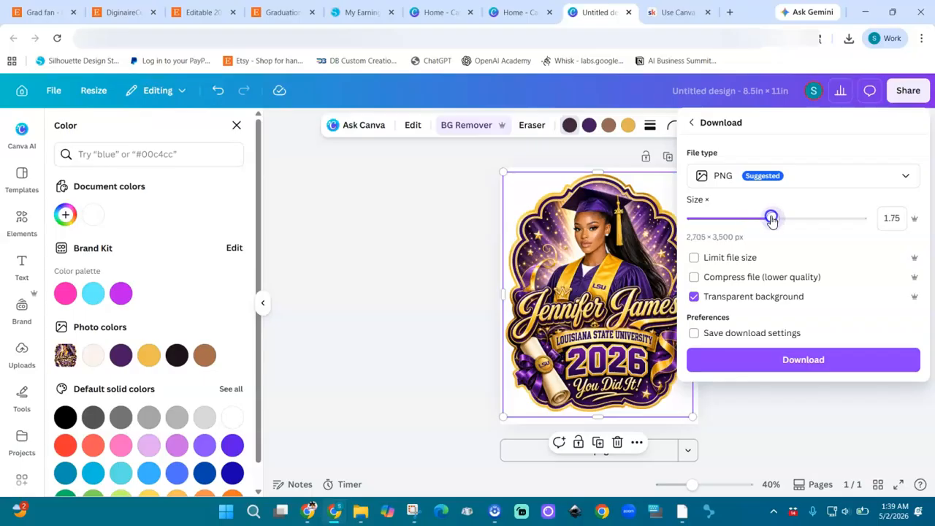
pyautogui.click(804, 362)
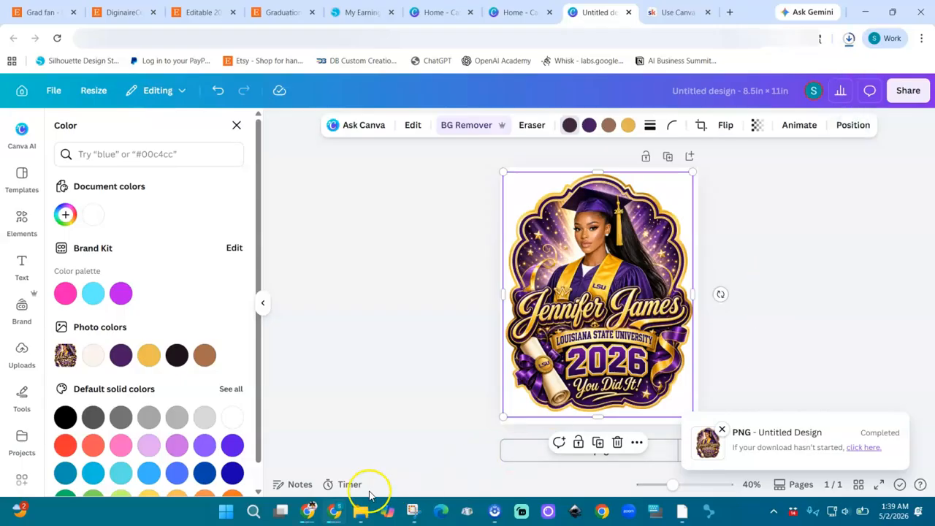
# Create a new blank document in Silhouette Studio
pyautogui.click(681, 511)
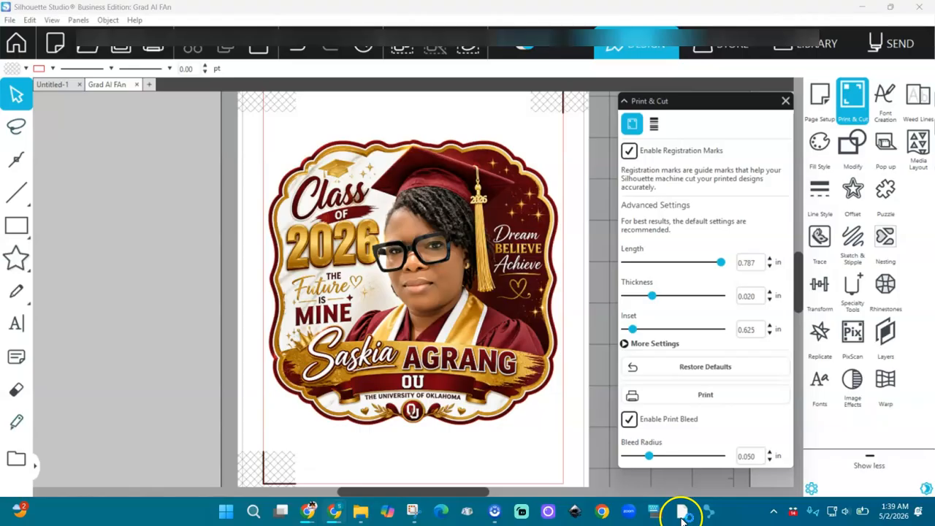
pyautogui.click(9, 20)
pyautogui.click(29, 34)
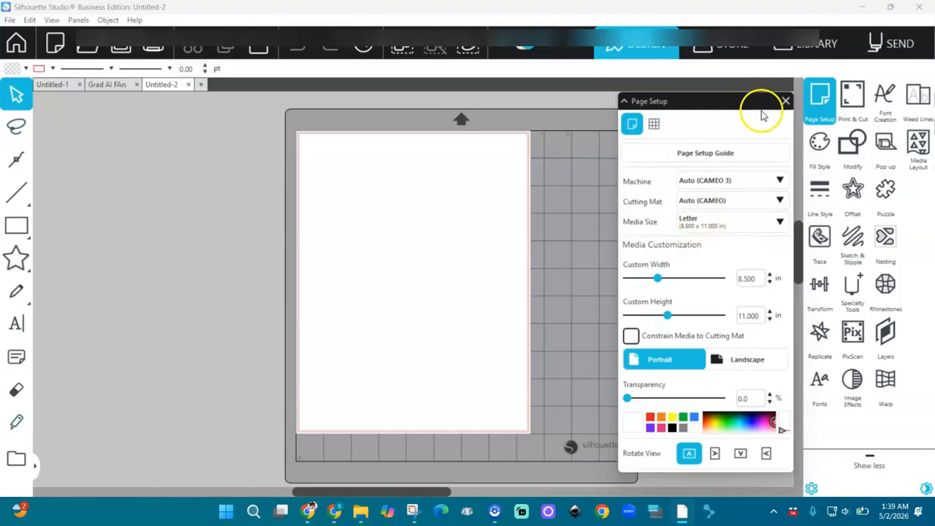
# Enable print-and-cut registration marks with the inset set to 0.625 in
pyautogui.click(853, 102)
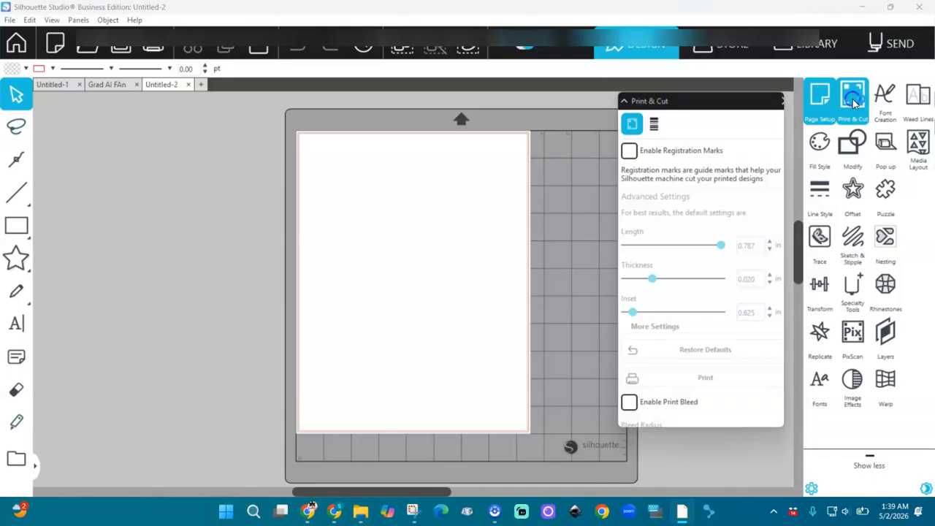
pyautogui.click(629, 153)
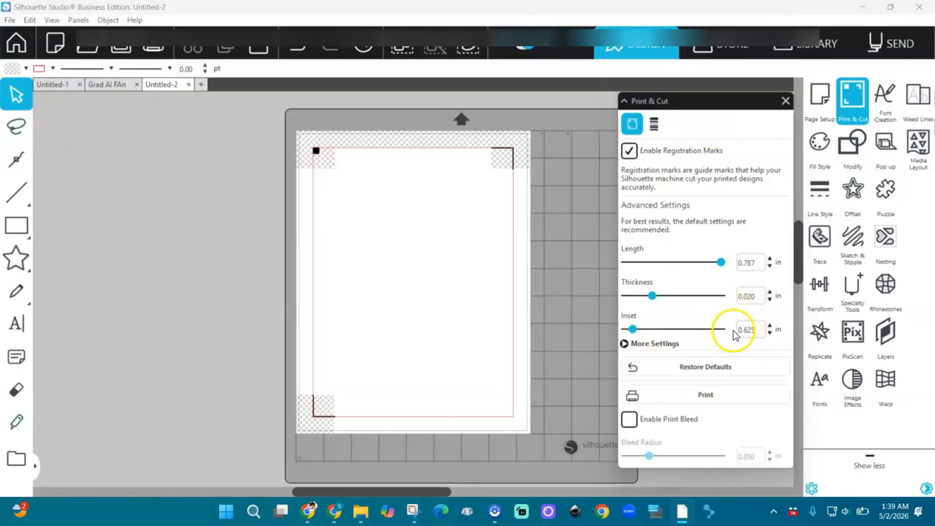
pyautogui.click(770, 334)
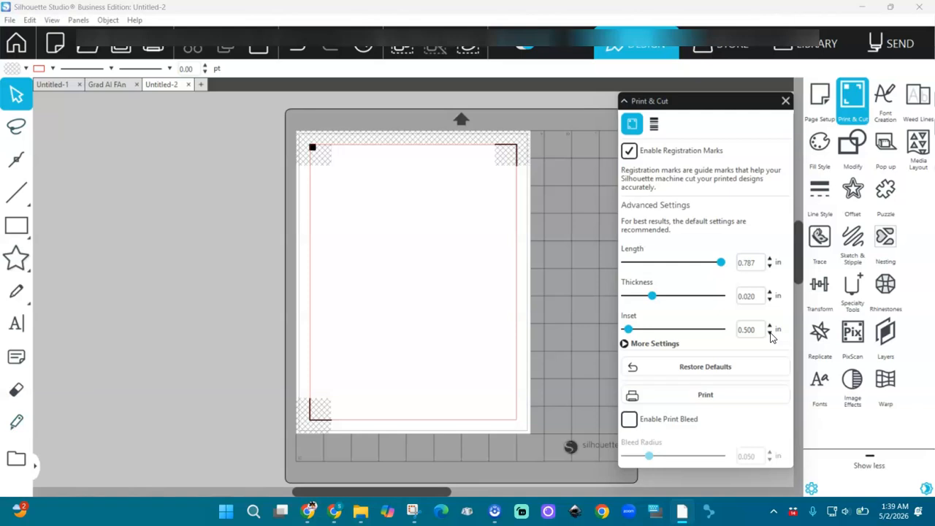
pyautogui.click(771, 334)
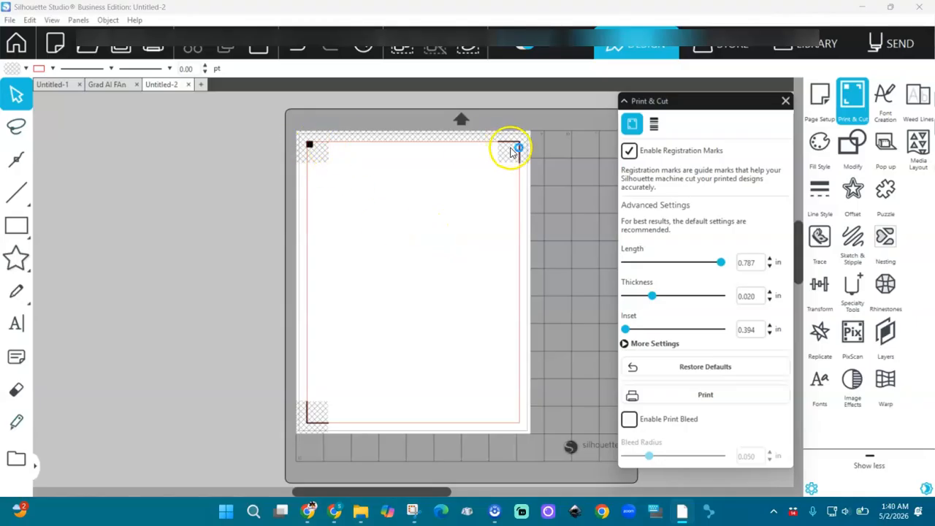
pyautogui.click(769, 326)
pyautogui.click(769, 325)
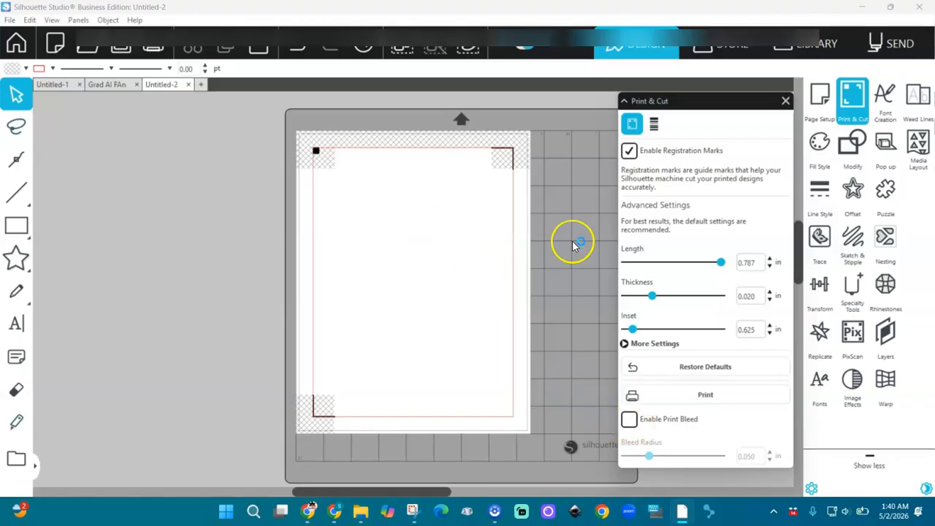
# After viewing Page Setup's grid settings, merge 'Untitled design (3).png' from Downloads into the page
pyautogui.click(818, 99)
pyautogui.click(654, 124)
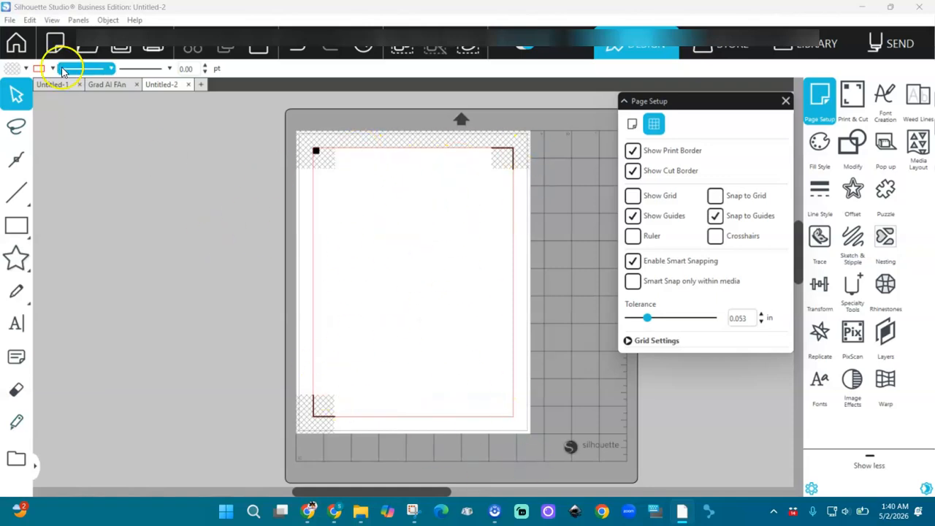
pyautogui.click(10, 21)
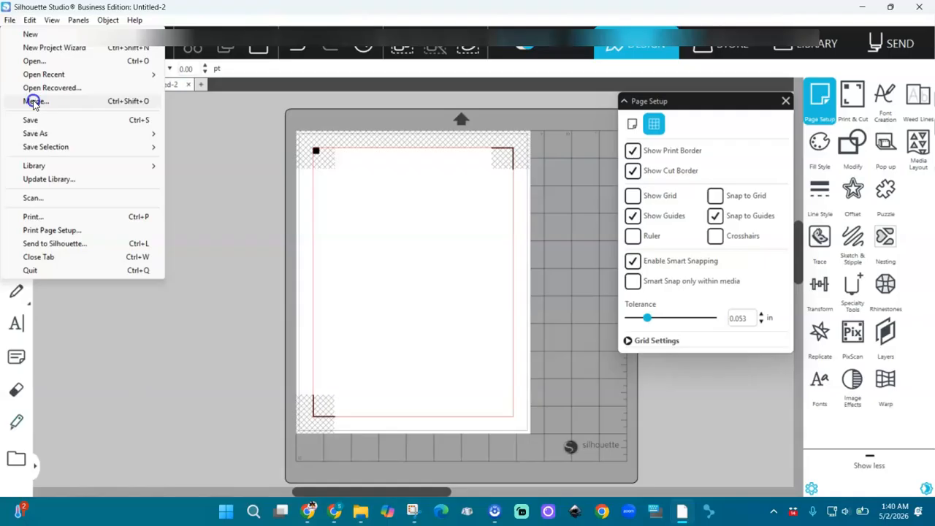
pyautogui.click(33, 100)
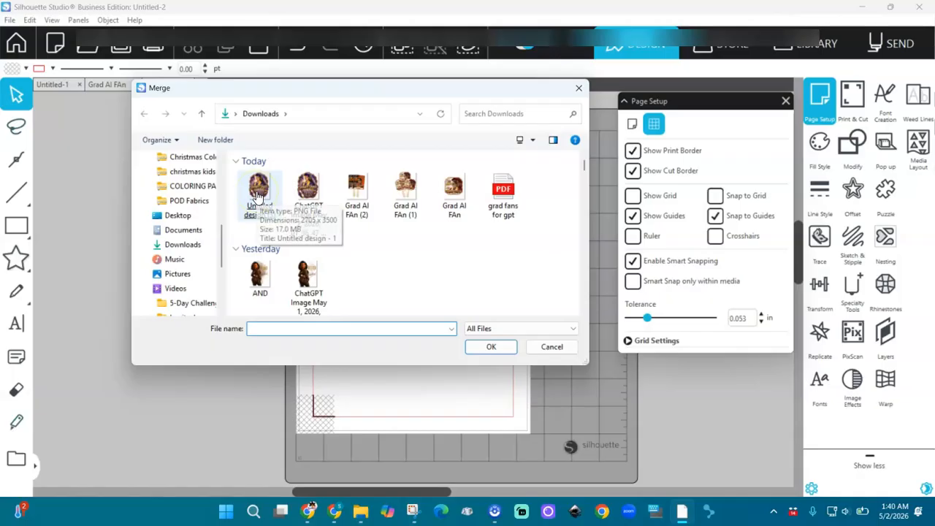
pyautogui.doubleClick(262, 191)
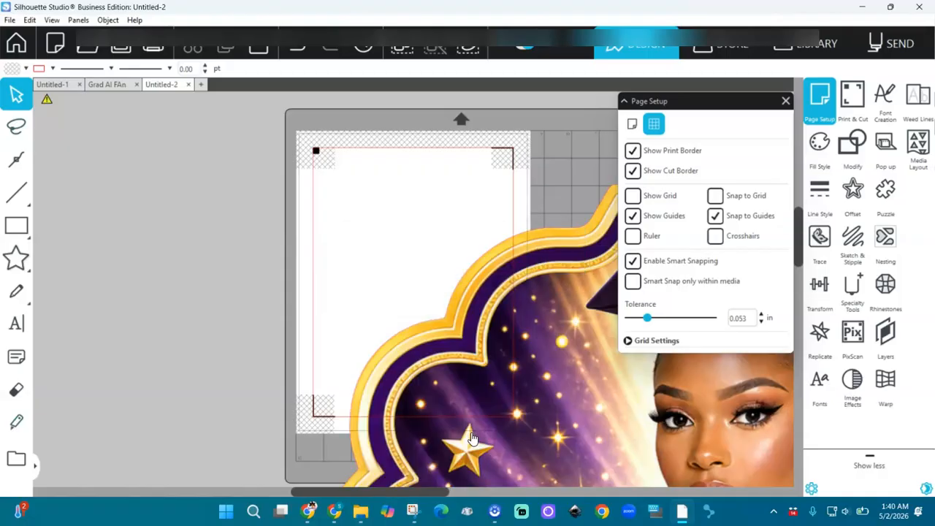
# Set the fan image width to 6 in and centre it on the page
pyautogui.click(490, 334)
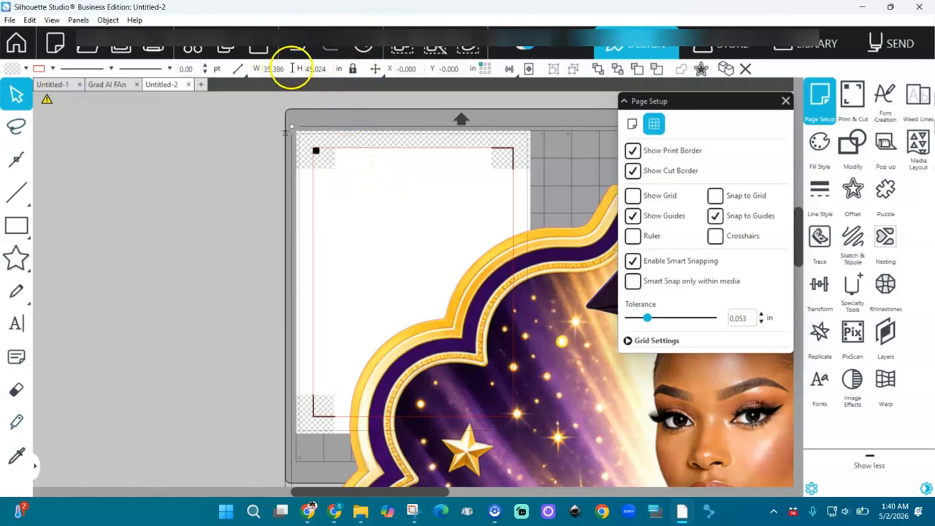
pyautogui.click(241, 69)
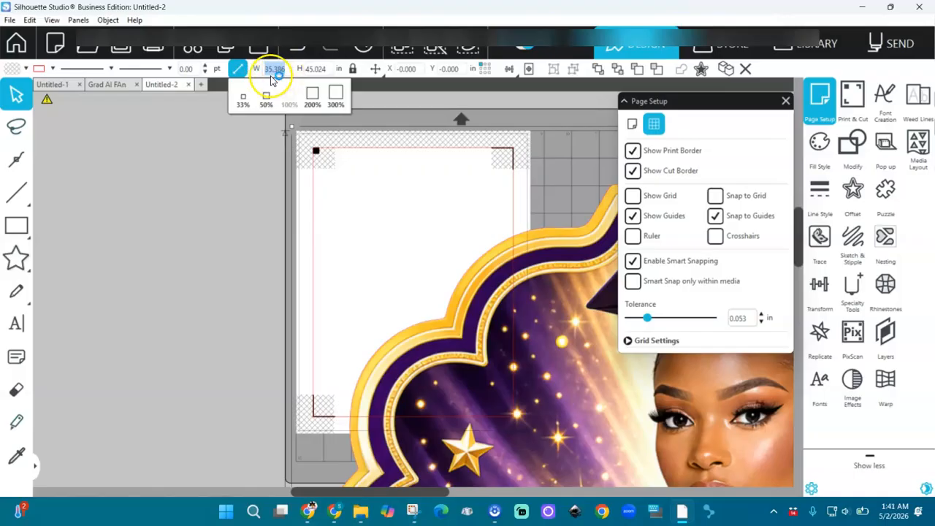
pyautogui.write('6')
pyautogui.press('Return')
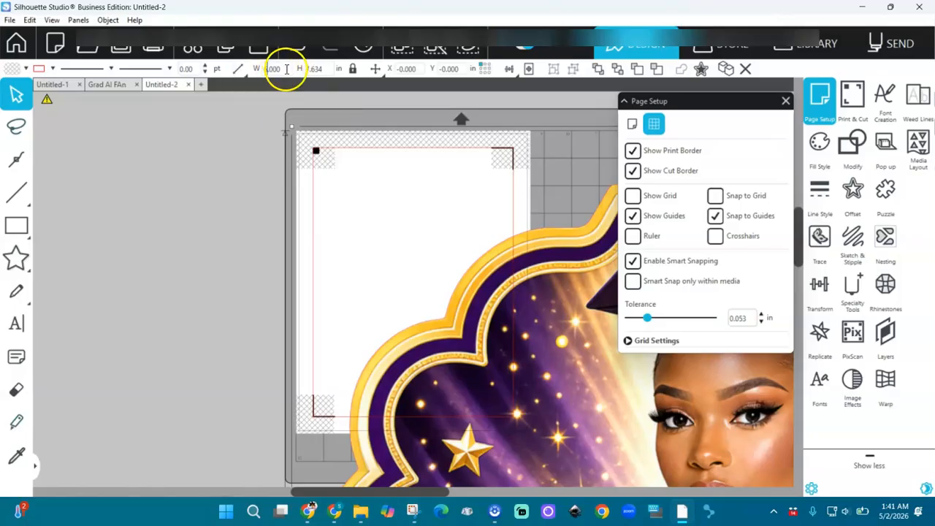
pyautogui.click(532, 71)
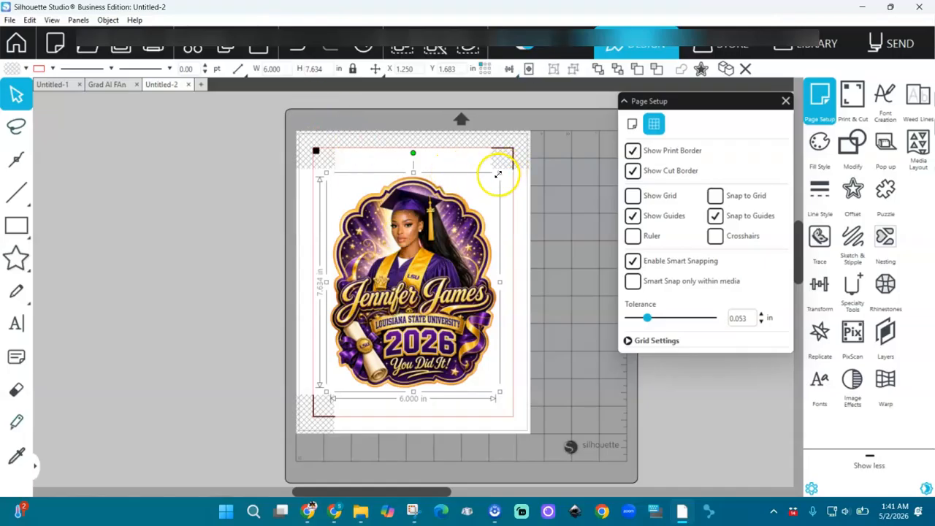
# Resize and move the fan to about 6.765 × 8.607 in within the registration marks
pyautogui.moveTo(499, 175); pyautogui.dragTo(515, 152)
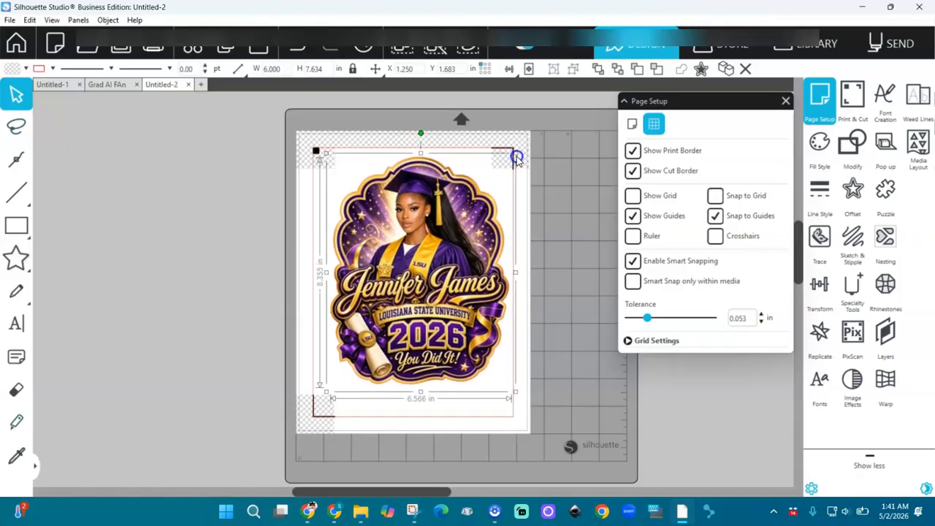
pyautogui.moveTo(445, 225); pyautogui.dragTo(438, 252)
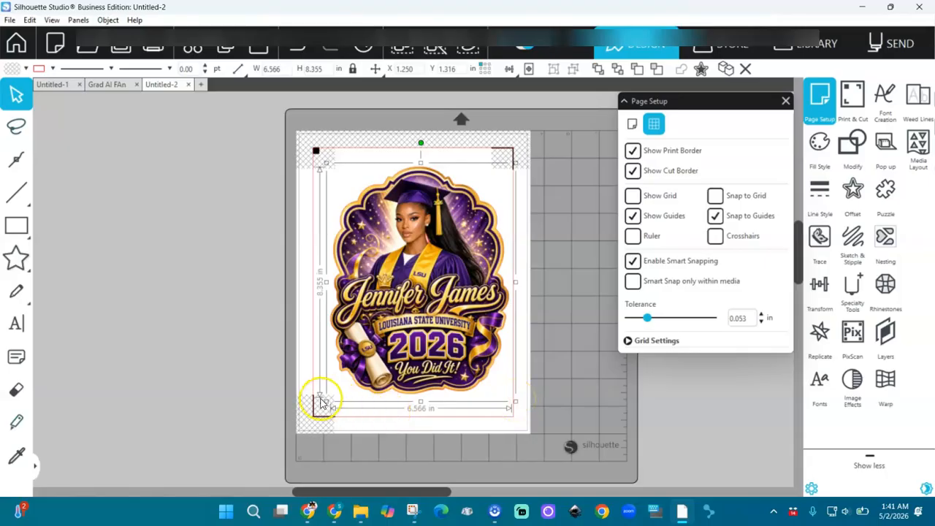
pyautogui.moveTo(327, 407); pyautogui.dragTo(322, 410)
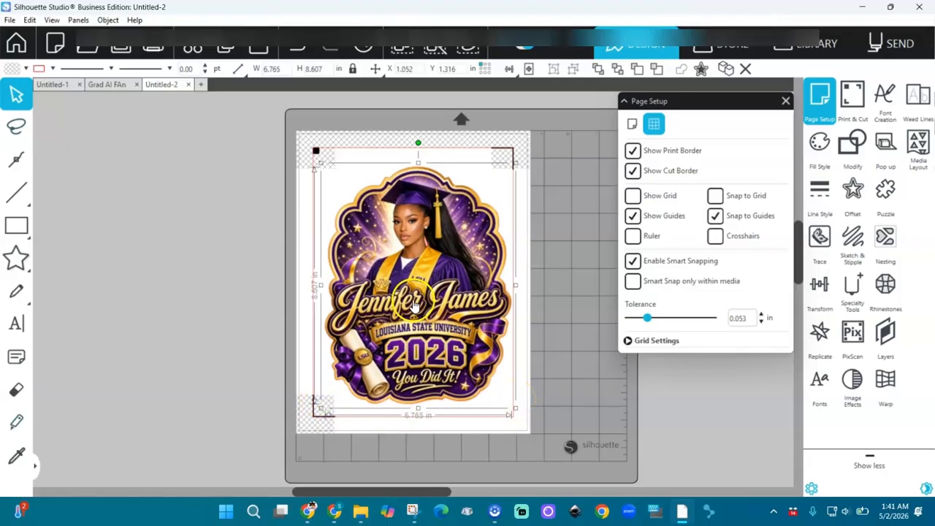
pyautogui.moveTo(414, 304); pyautogui.dragTo(412, 299)
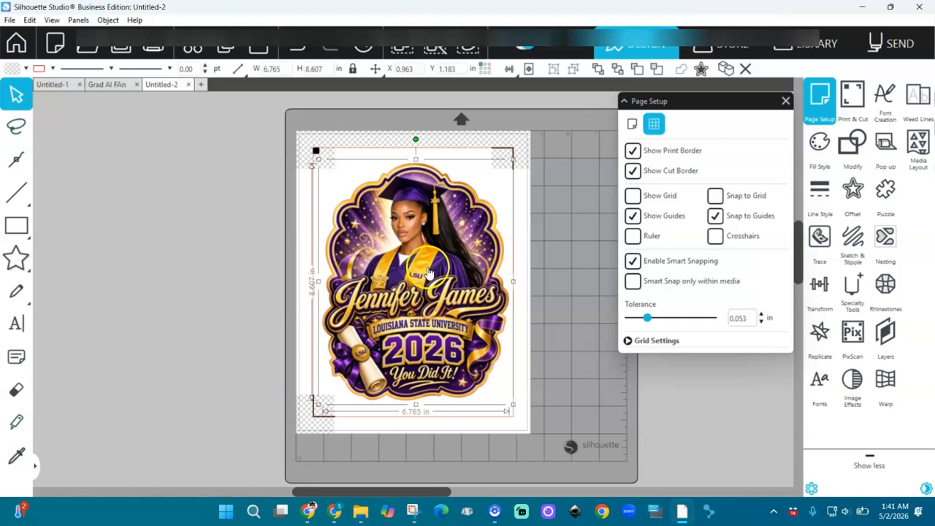
pyautogui.click(895, 45)
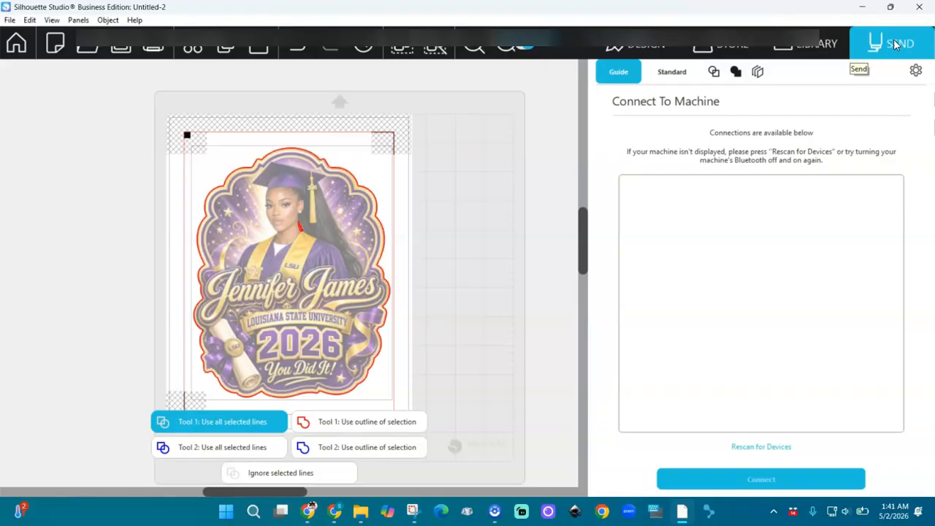
pyautogui.click(650, 53)
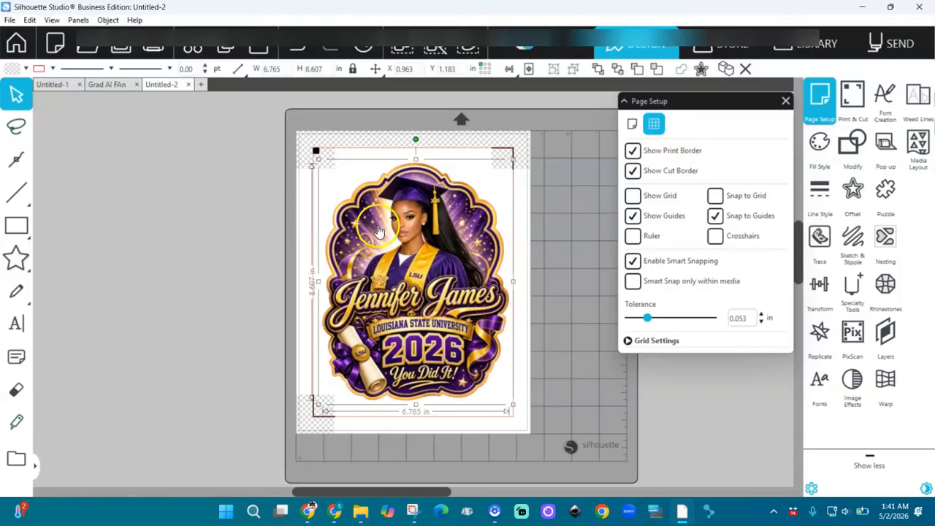
pyautogui.click(902, 45)
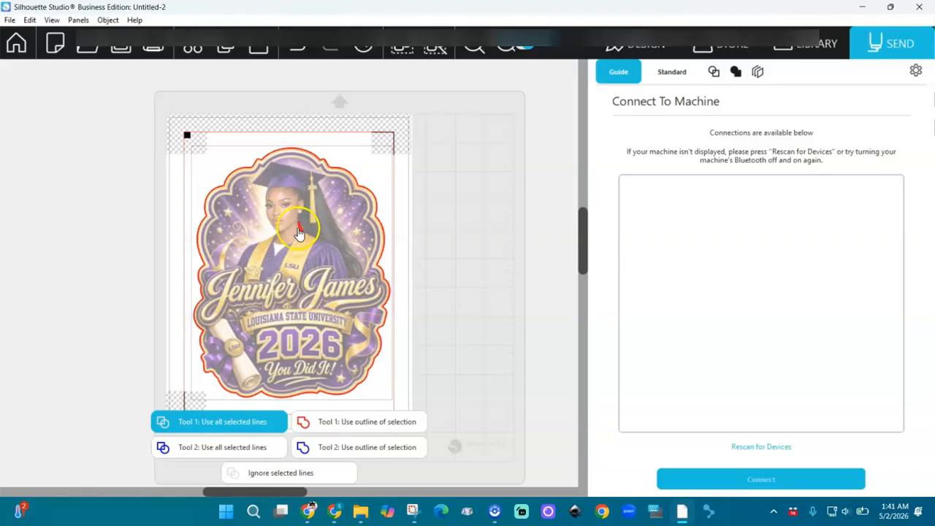
pyautogui.click(638, 41)
pyautogui.moveTo(17, 221)
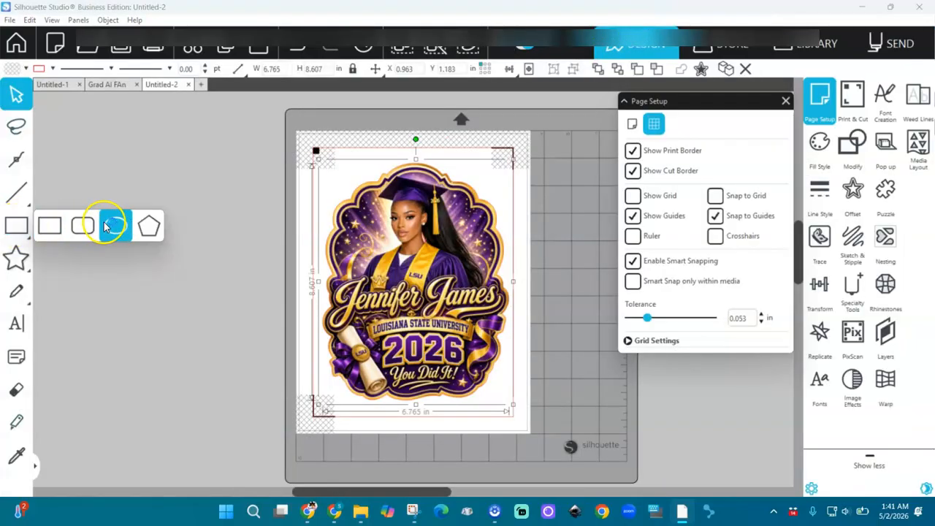
# Remove the white-filled oval from the graduate's face and marquee-select the whole fan graphic
pyautogui.click(113, 226)
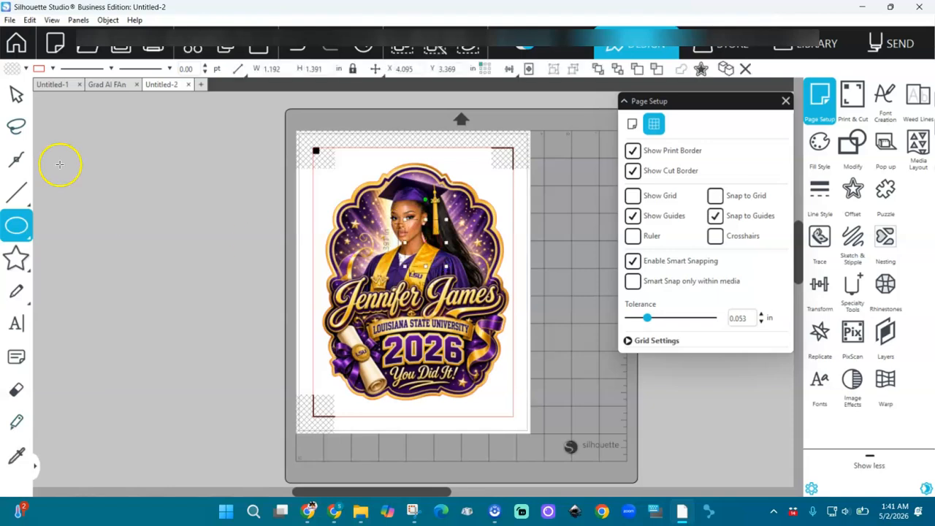
pyautogui.click(26, 68)
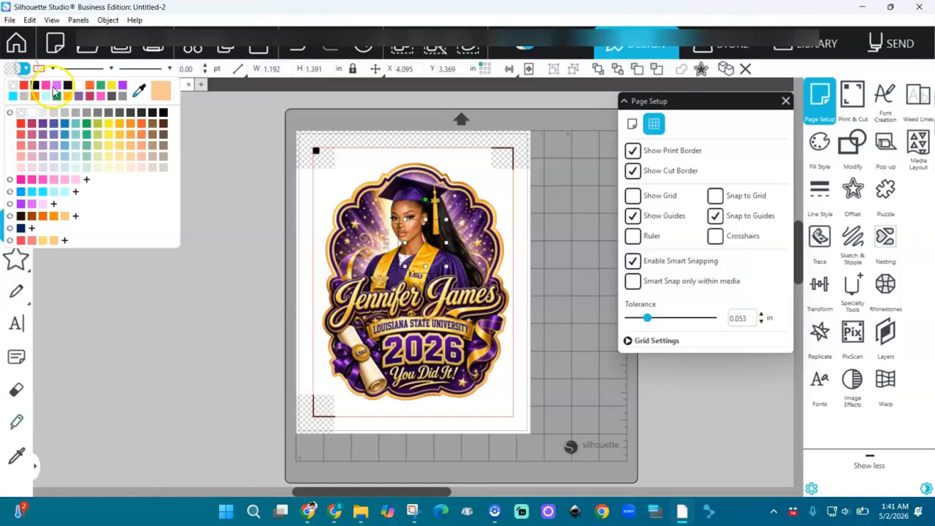
pyautogui.click(46, 95)
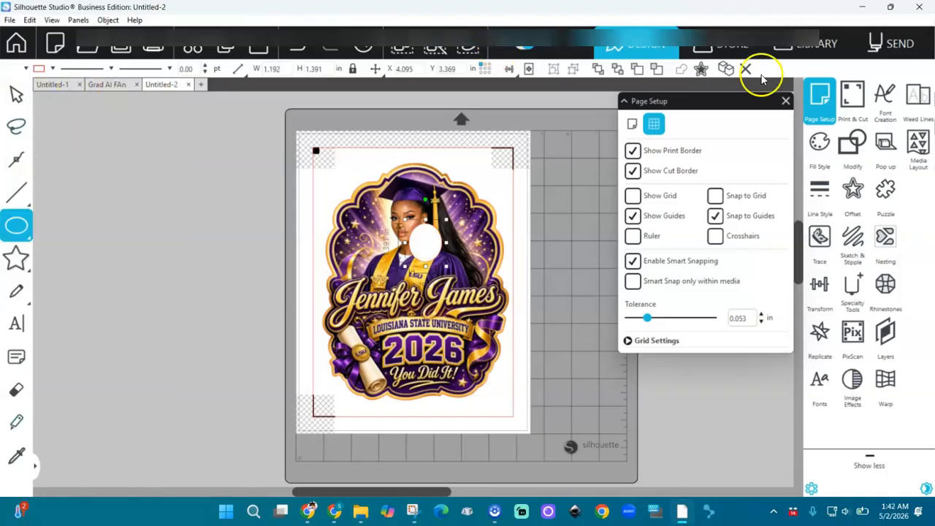
pyautogui.click(620, 74)
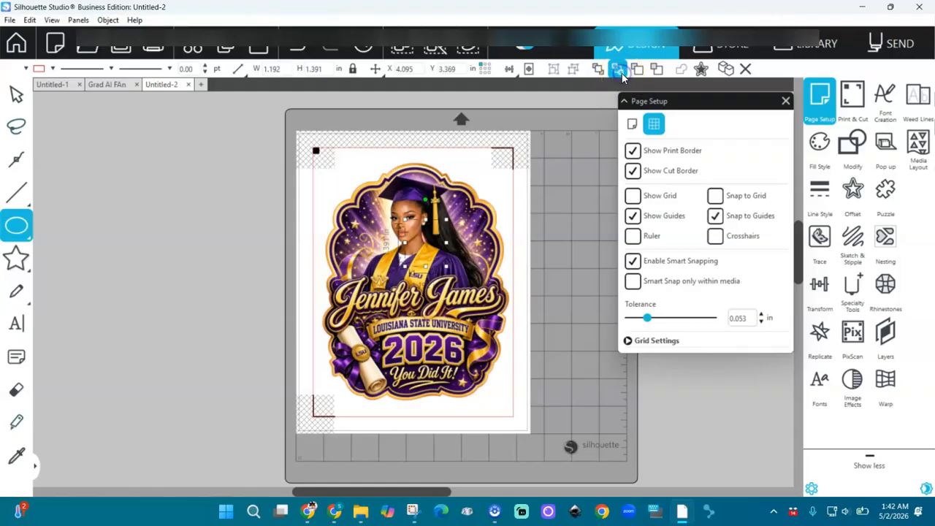
pyautogui.click(16, 95)
pyautogui.moveTo(234, 125); pyautogui.dragTo(554, 426)
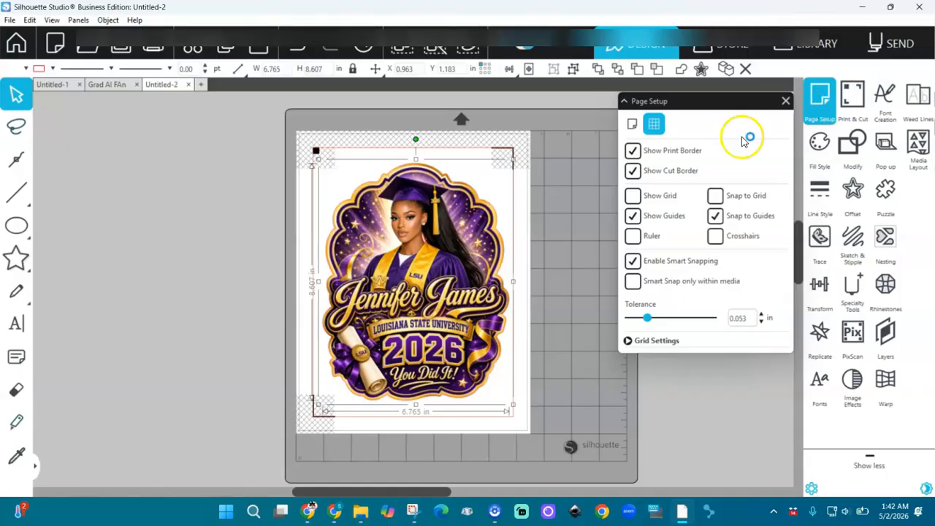
# Enable Print Bleed and set Tool 1 to 'Use outline of selection' for the cut
pyautogui.click(631, 127)
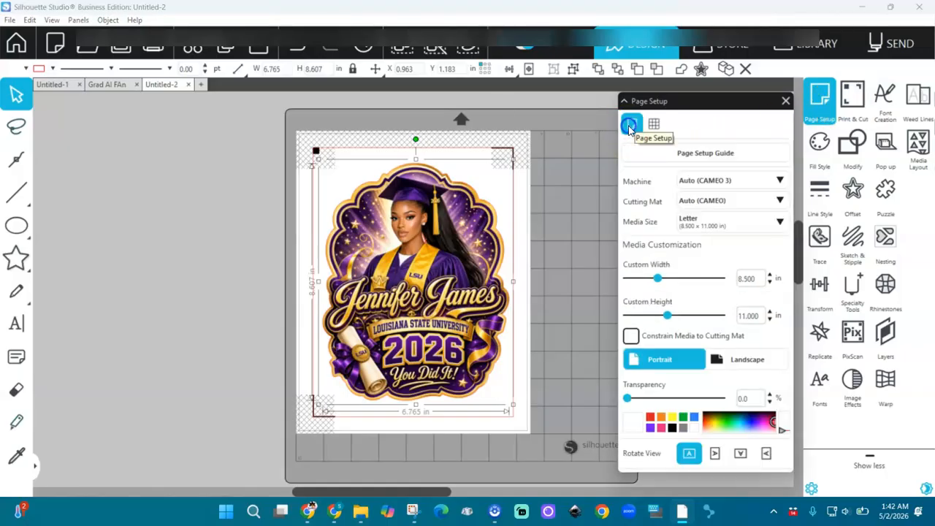
pyautogui.click(851, 95)
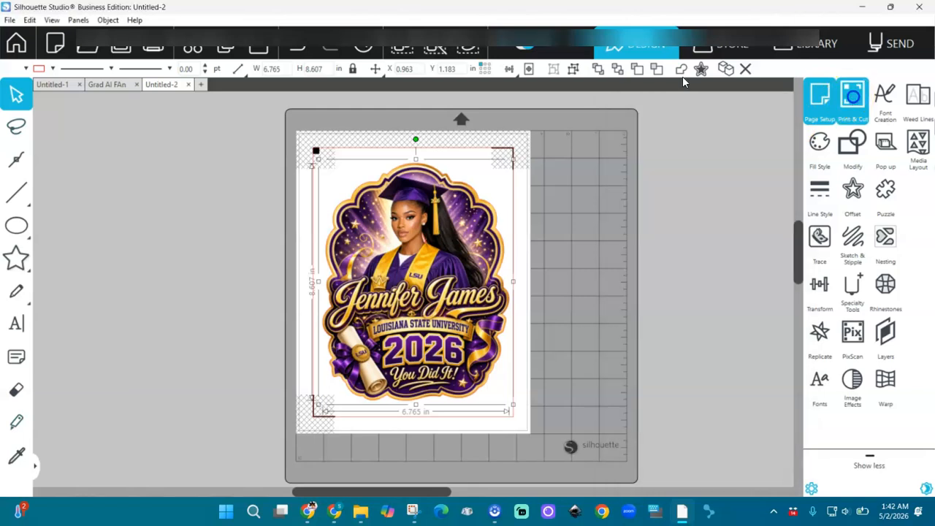
pyautogui.click(639, 421)
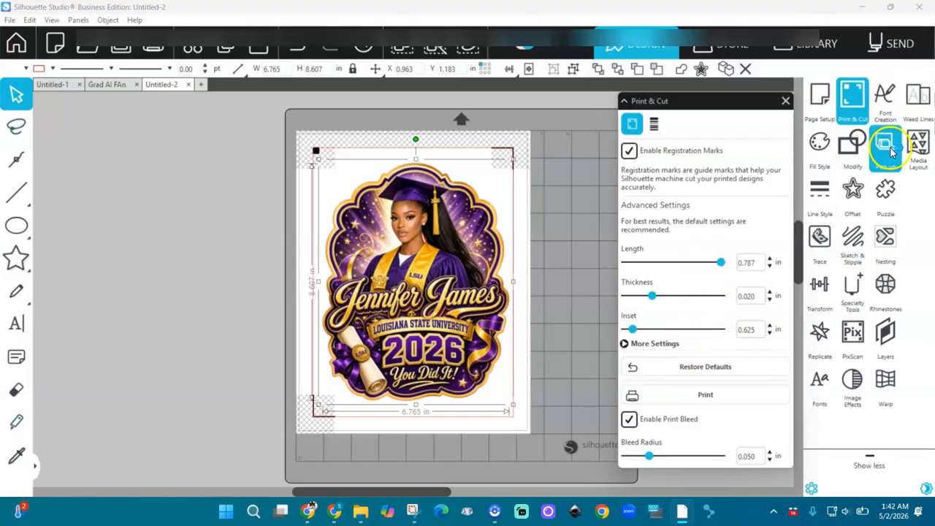
pyautogui.click(881, 44)
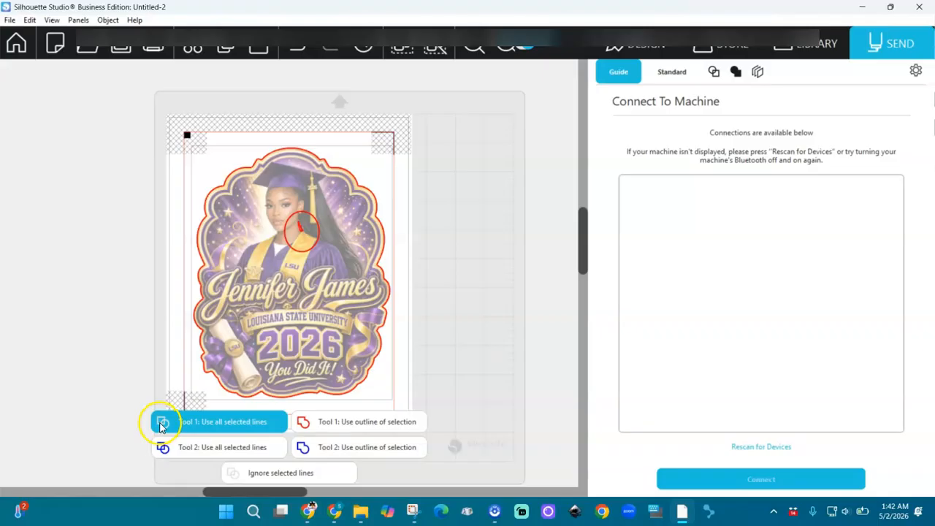
pyautogui.click(363, 422)
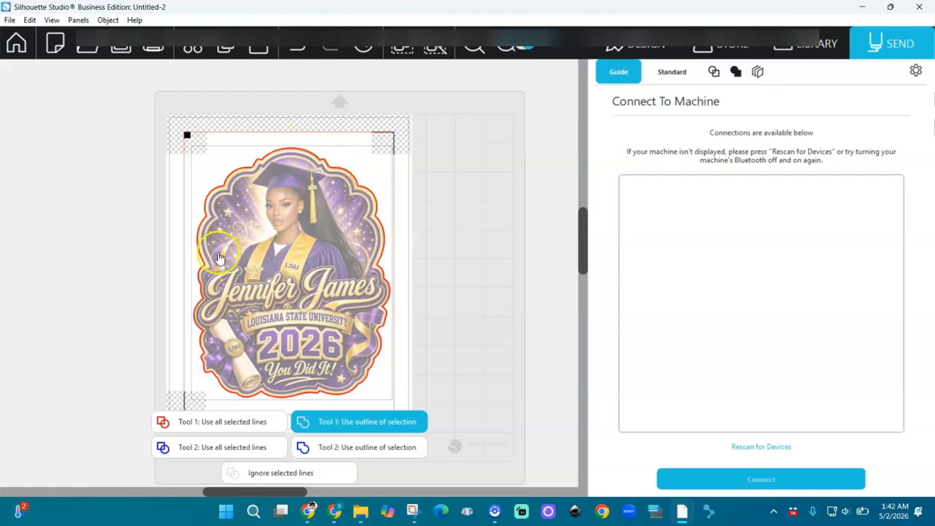
pyautogui.click(647, 43)
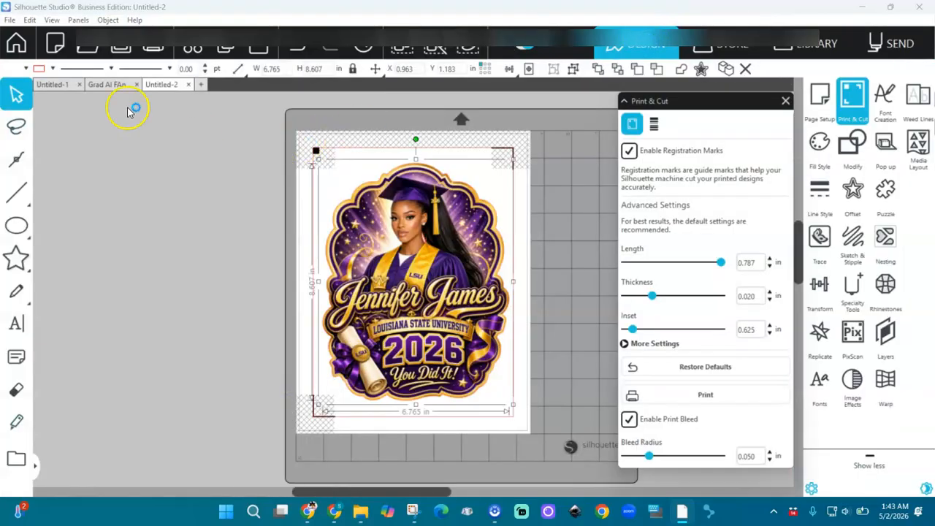
pyautogui.click(9, 21)
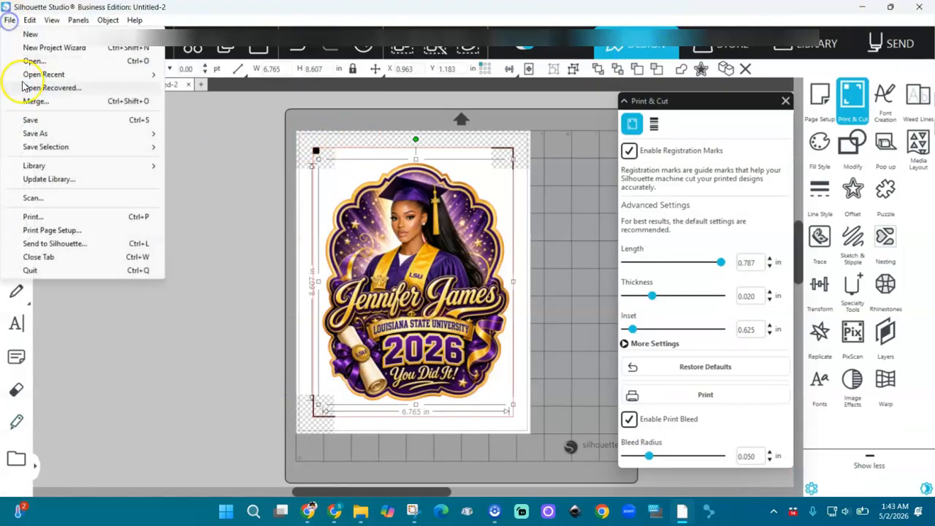
pyautogui.click(44, 218)
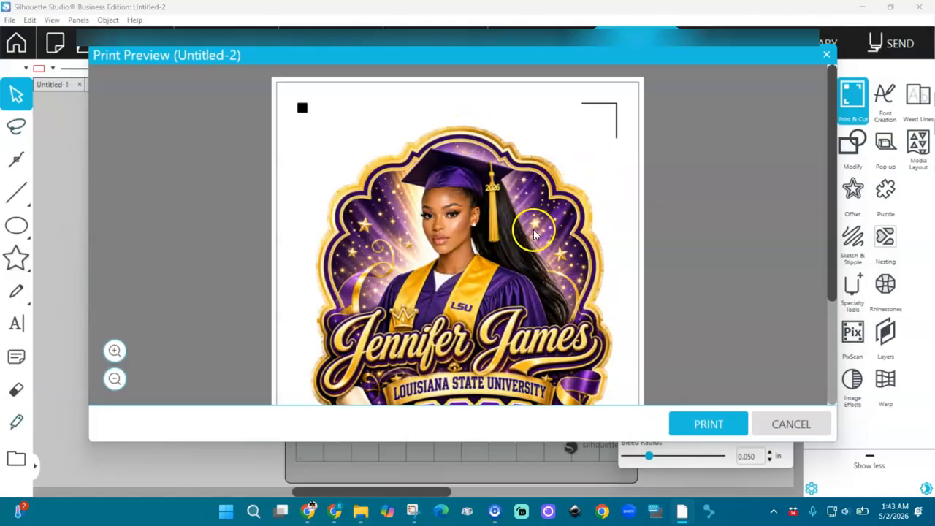
pyautogui.click(115, 350)
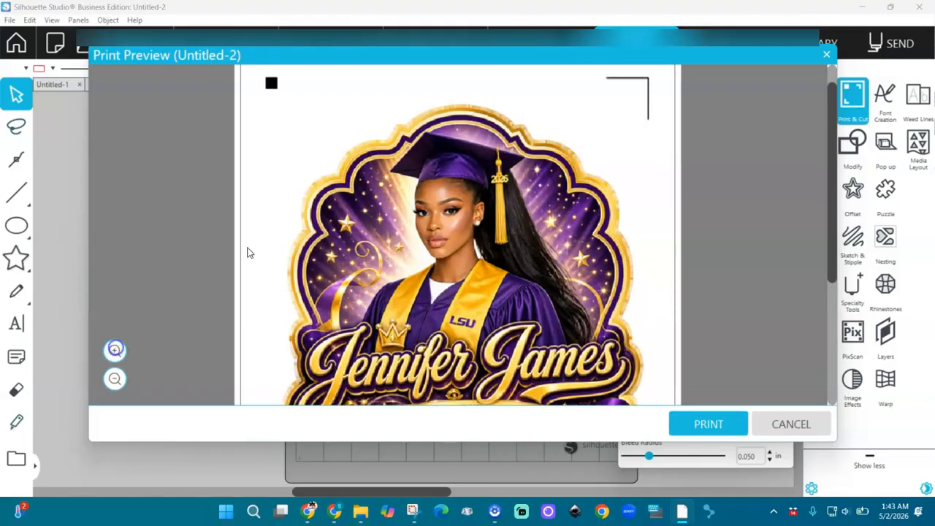
pyautogui.click(115, 351)
pyautogui.click(115, 351)
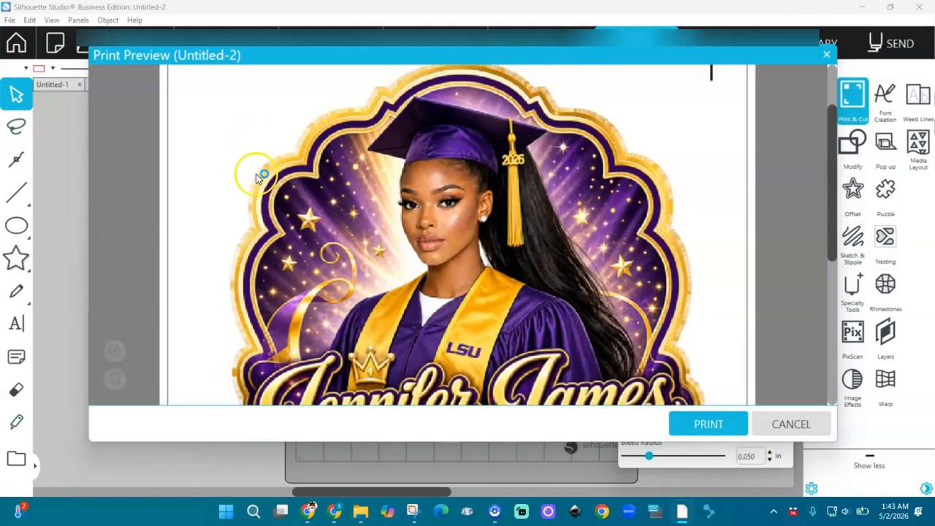
pyautogui.click(804, 425)
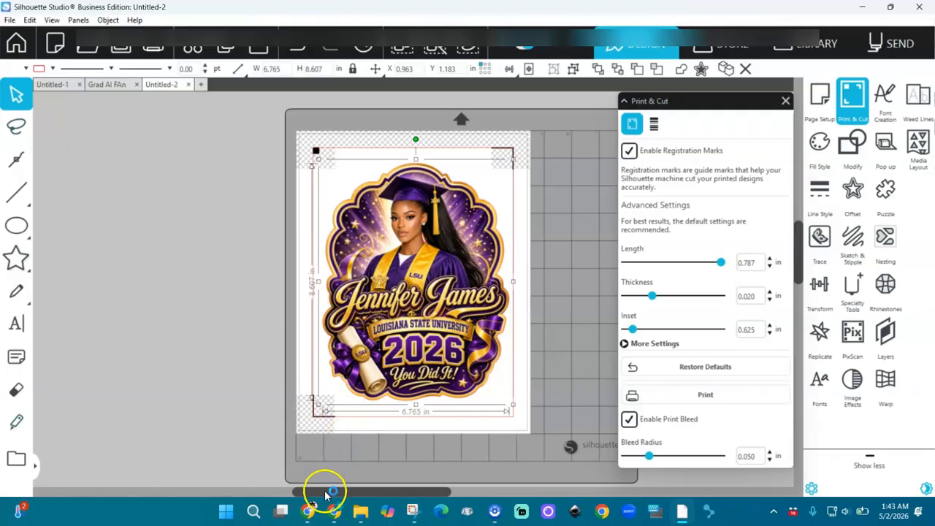
pyautogui.moveTo(334, 514)
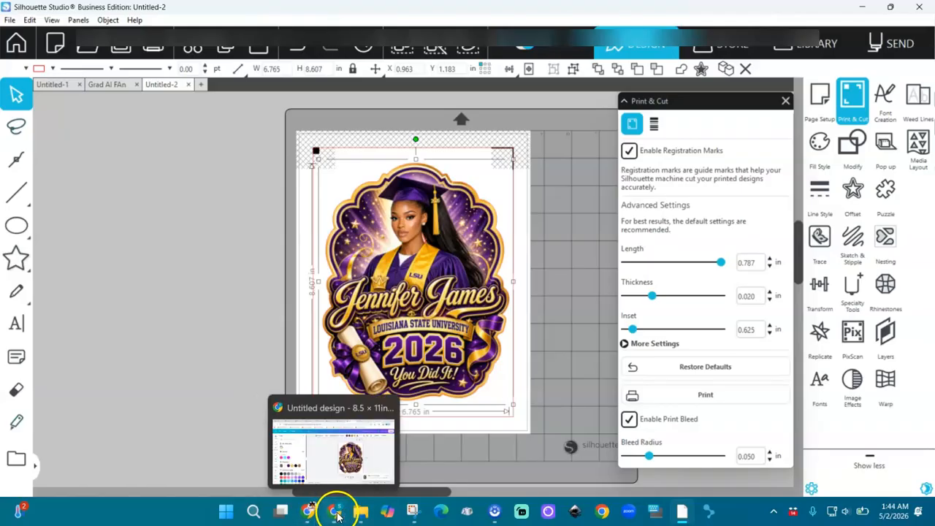
# Copy ChatGPT's wavy popsicle-stick fan mockup image and reopen the graduation fan design in Canva
pyautogui.click(309, 512)
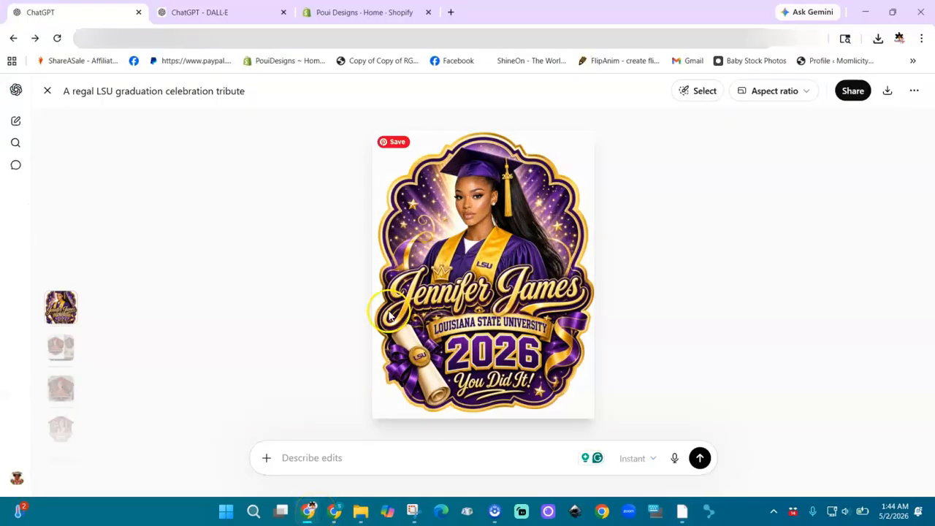
pyautogui.click(61, 392)
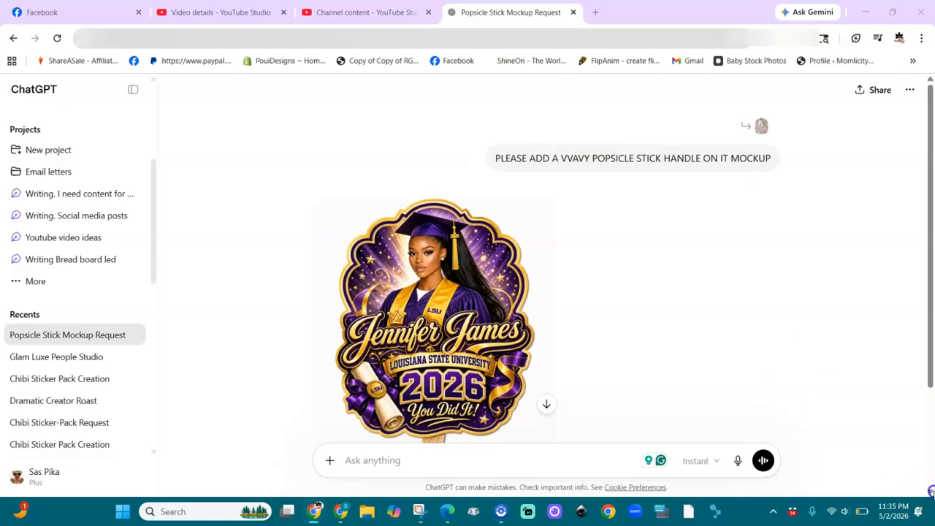
pyautogui.scroll(-2, 535, 271)
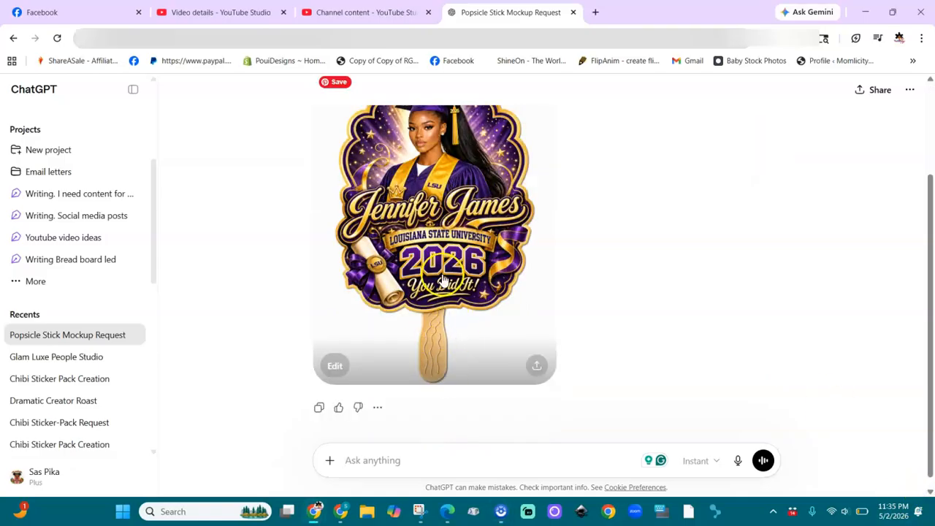
pyautogui.rightClick(461, 168)
pyautogui.click(505, 216)
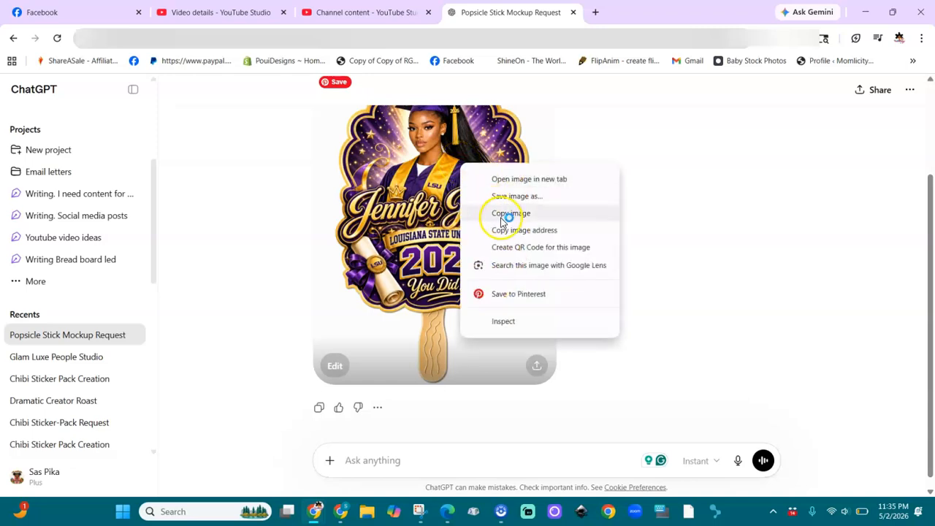
pyautogui.click(345, 515)
pyautogui.click(486, 304)
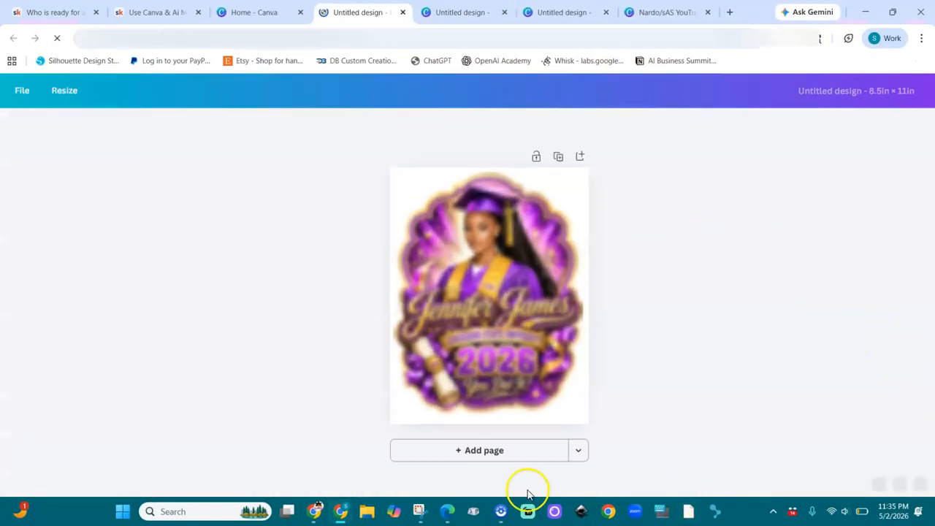
pyautogui.click(506, 455)
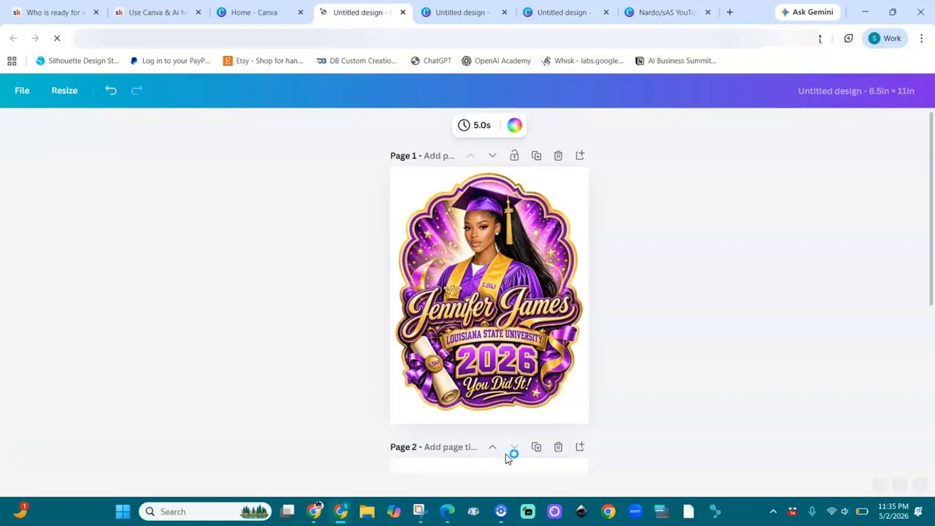
pyautogui.click(488, 304)
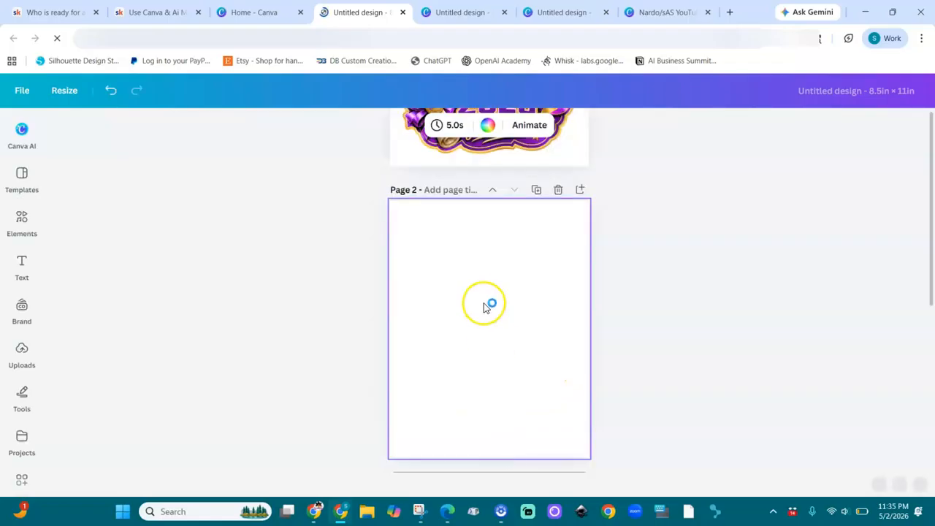
pyautogui.click(500, 304)
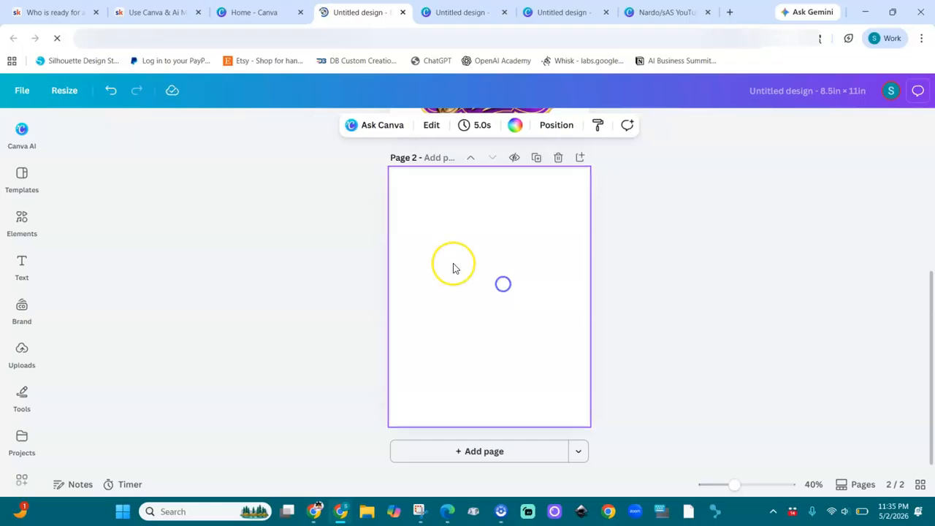
pyautogui.rightClick(453, 268)
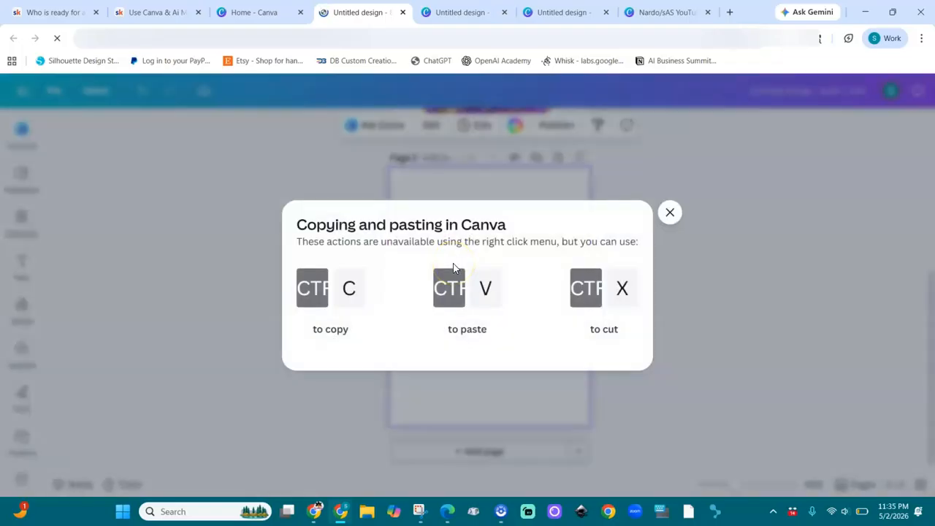
pyautogui.click(675, 214)
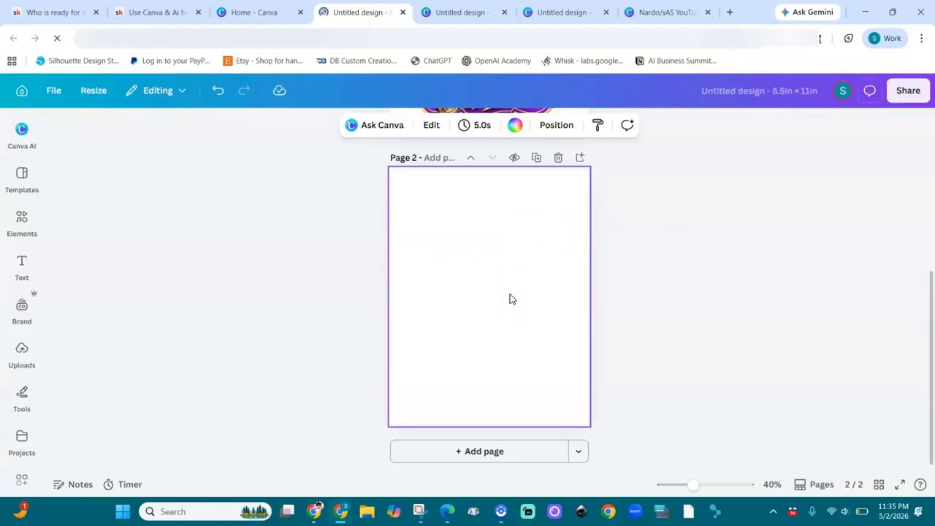
pyautogui.click(520, 266)
# Paste the fan-on-stick mockup onto Page 2, remove its background, and enlarge it
pyautogui.hotkey('ctrl', 'v')
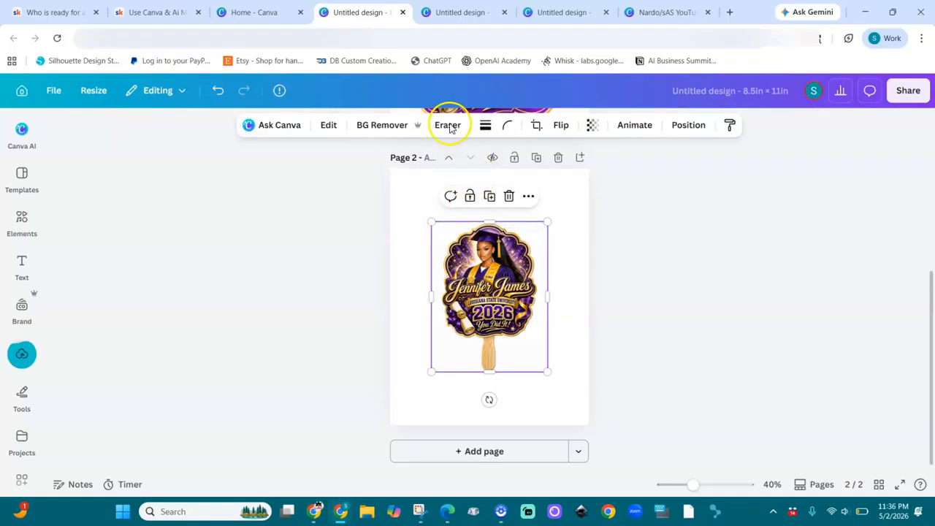
pyautogui.click(376, 128)
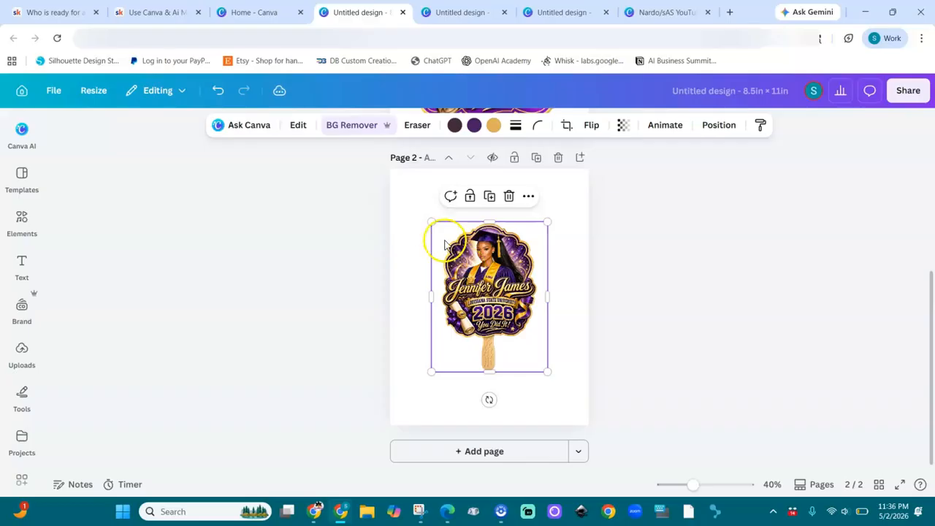
pyautogui.moveTo(430, 222); pyautogui.dragTo(405, 188)
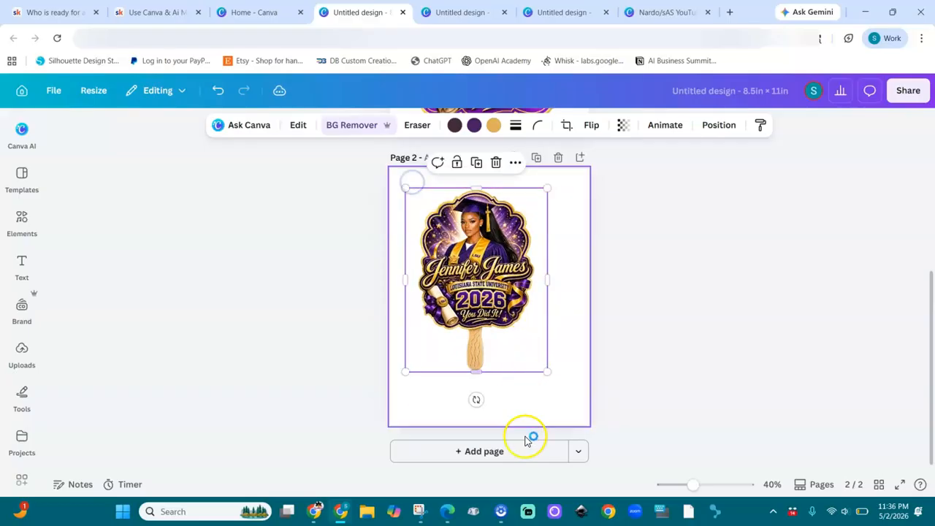
pyautogui.click(718, 488)
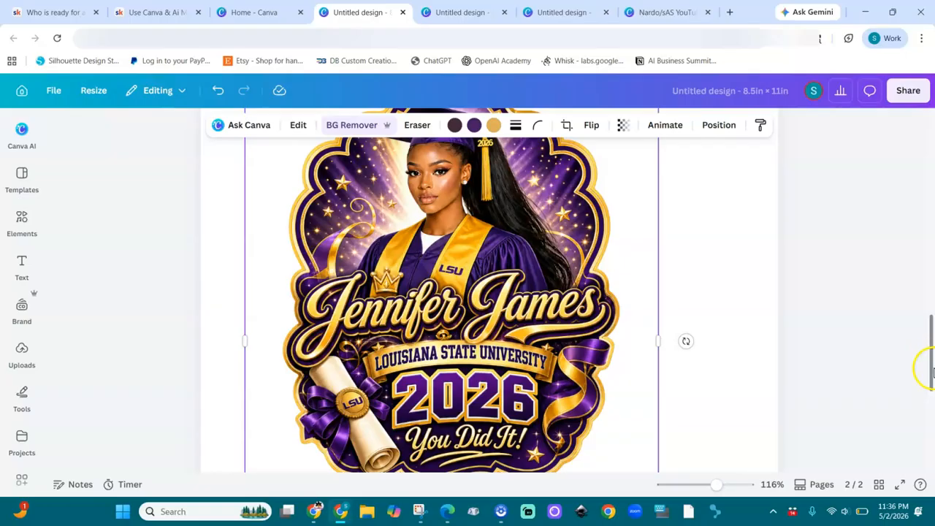
pyautogui.moveTo(930, 373); pyautogui.dragTo(931, 419)
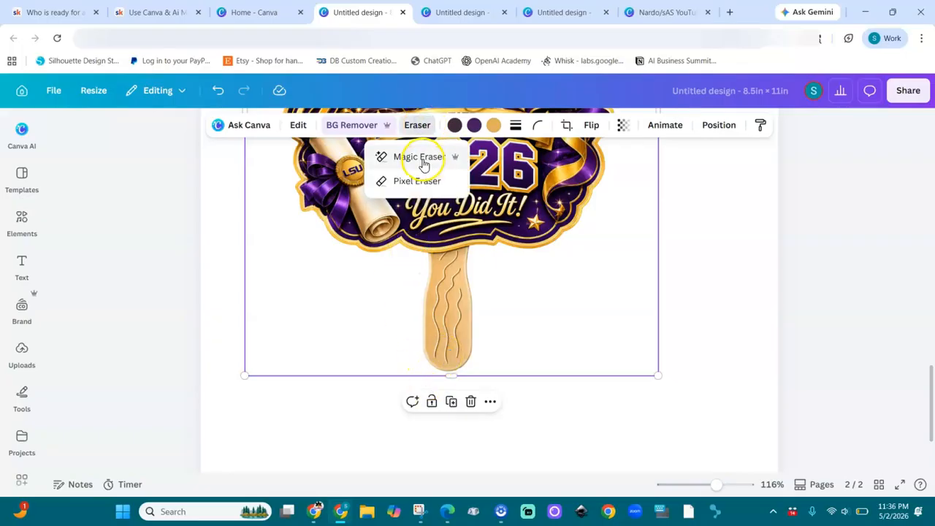
# Use Magic Eraser at brush size 18 to wipe the wavy lines off the handle
pyautogui.click(424, 156)
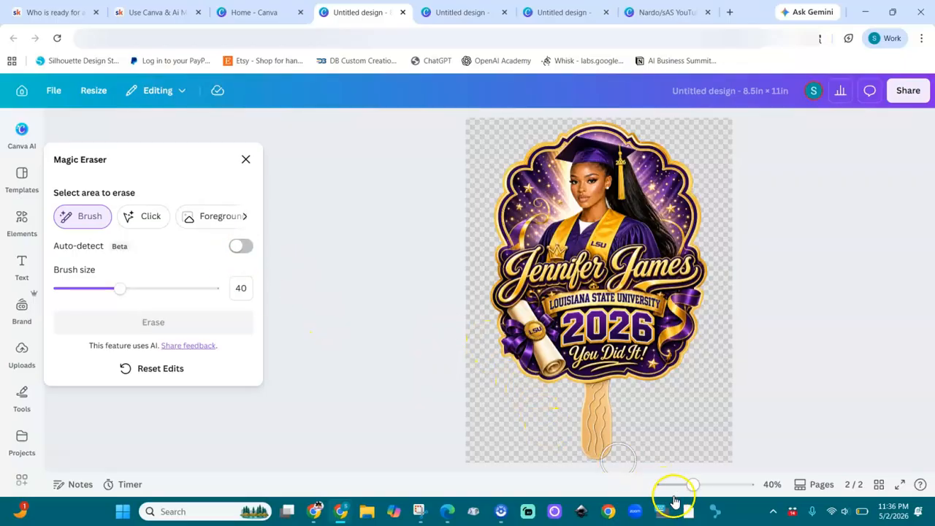
pyautogui.moveTo(692, 485)
pyautogui.mouseDown()
pyautogui.moveTo(705, 488)
pyautogui.moveTo(692, 485)
pyautogui.mouseUp()
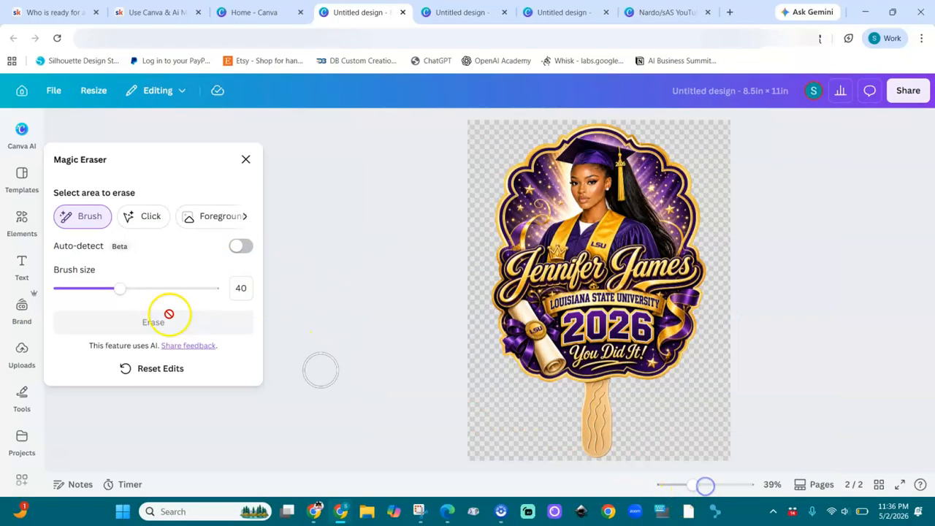
pyautogui.moveTo(121, 288); pyautogui.dragTo(103, 292)
pyautogui.moveTo(596, 387); pyautogui.dragTo(594, 440)
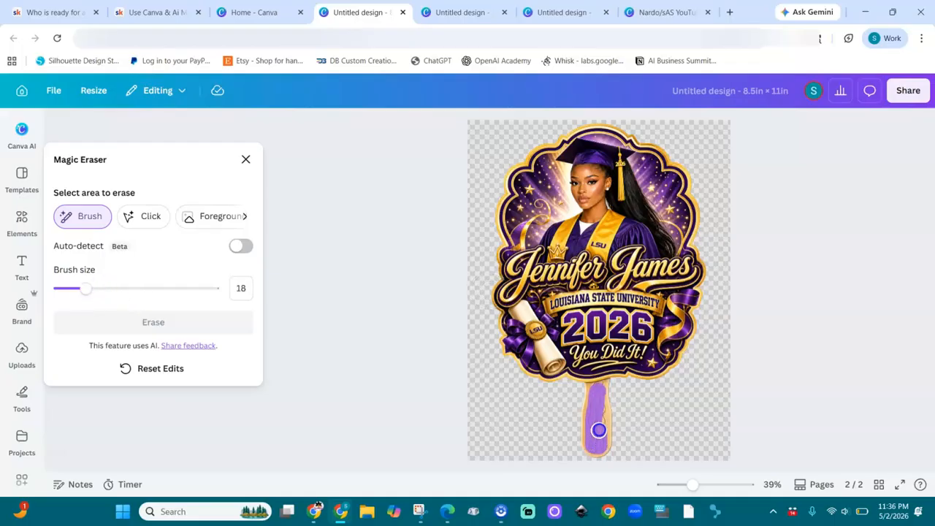
pyautogui.click(183, 322)
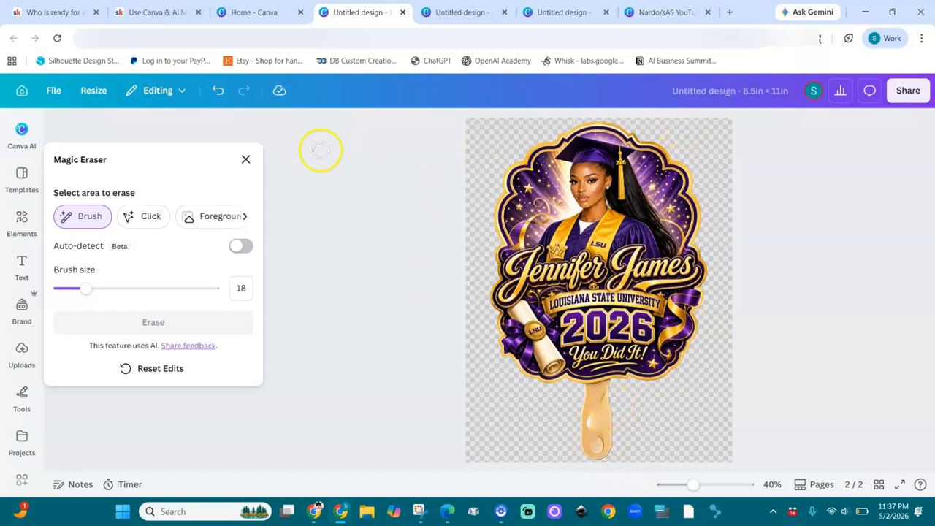
# Close Magic Eraser and zoom out to see all the pages
pyautogui.click(247, 160)
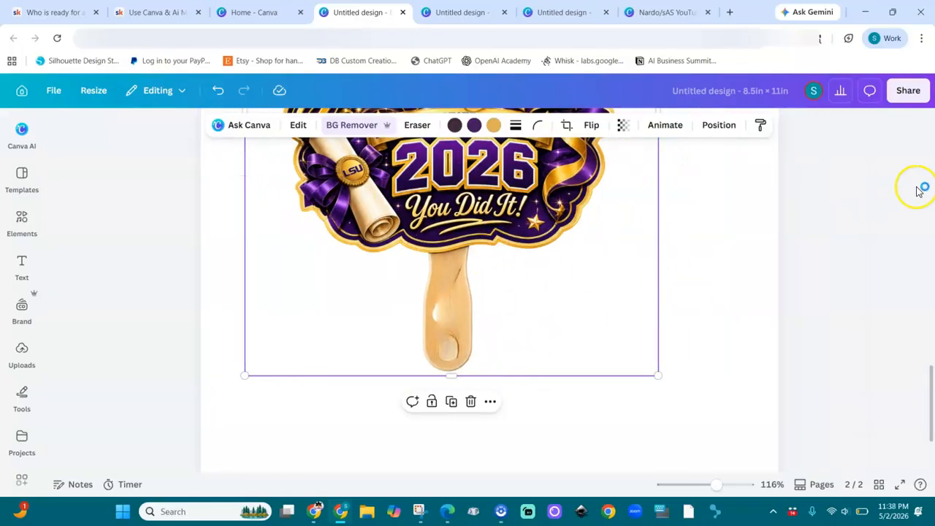
pyautogui.scroll(7, 933, 213)
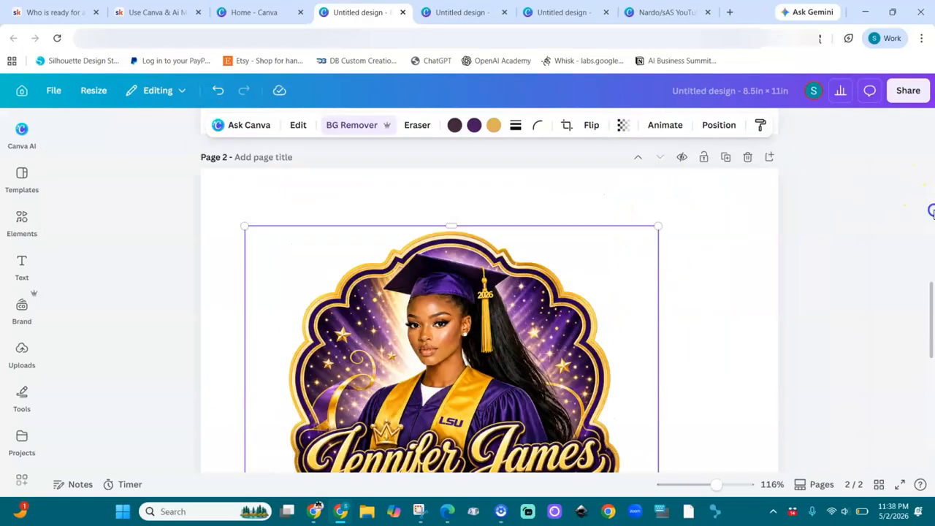
pyautogui.scroll(3, 933, 213)
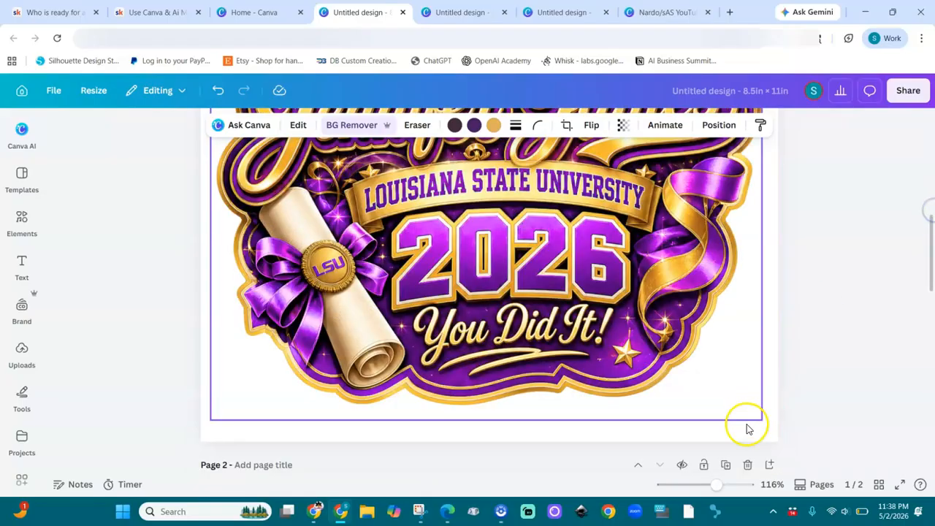
pyautogui.moveTo(720, 488); pyautogui.dragTo(675, 486)
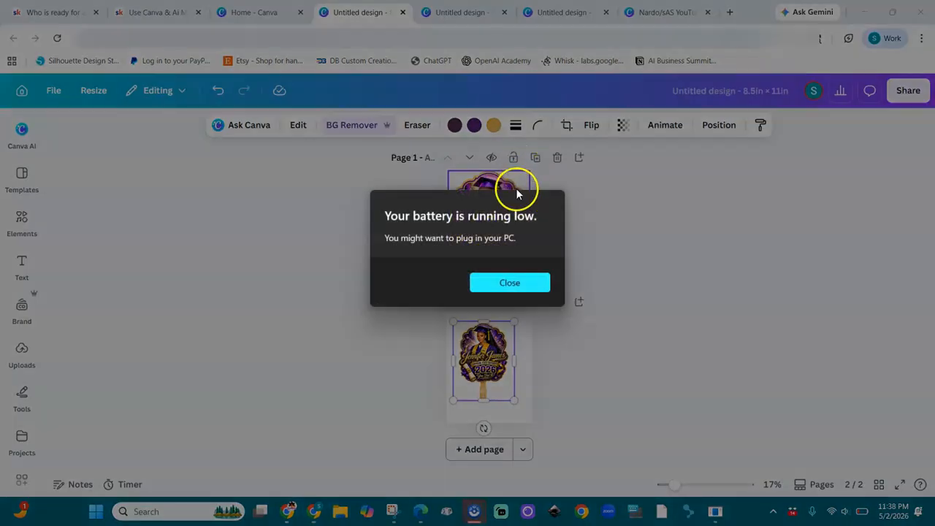
pyautogui.click(505, 292)
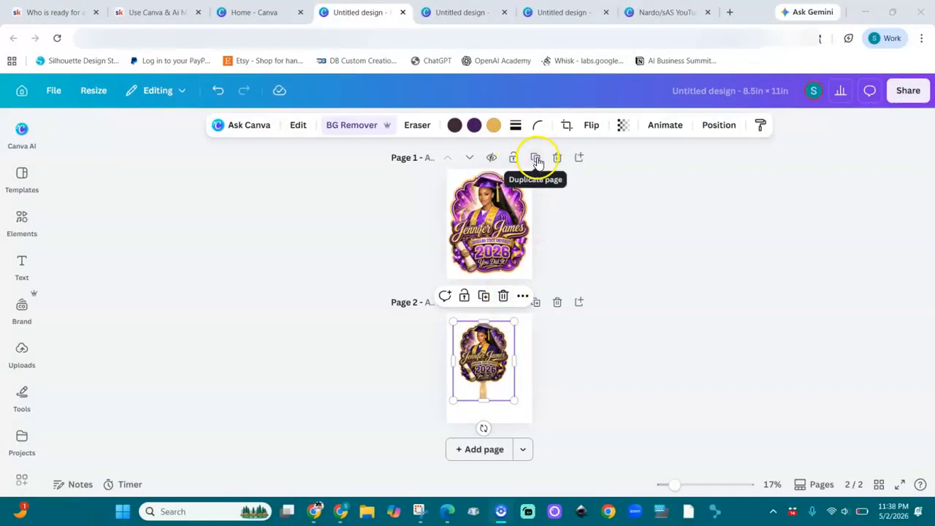
# Duplicate page 1 as a new page 2 and shrink its badge to 3.6 × 4.7
pyautogui.click(537, 160)
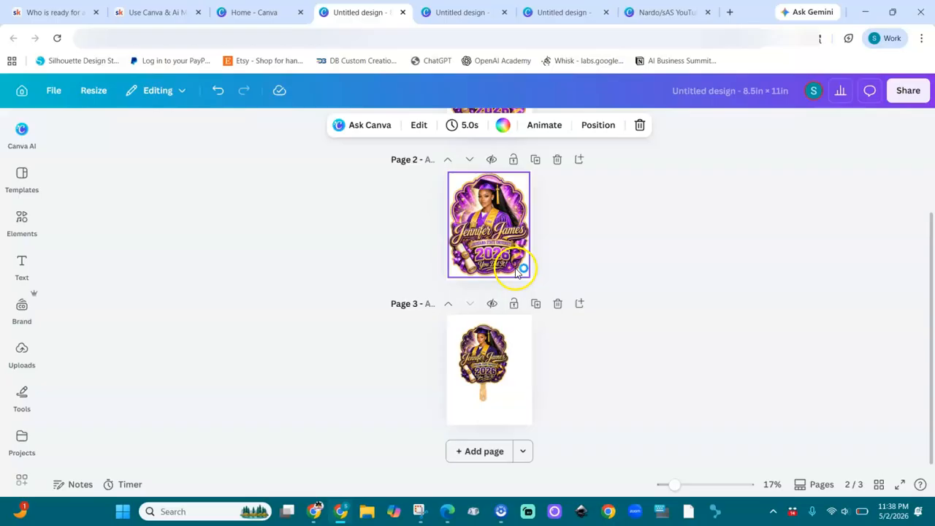
pyautogui.click(523, 266)
pyautogui.moveTo(530, 272); pyautogui.dragTo(475, 219)
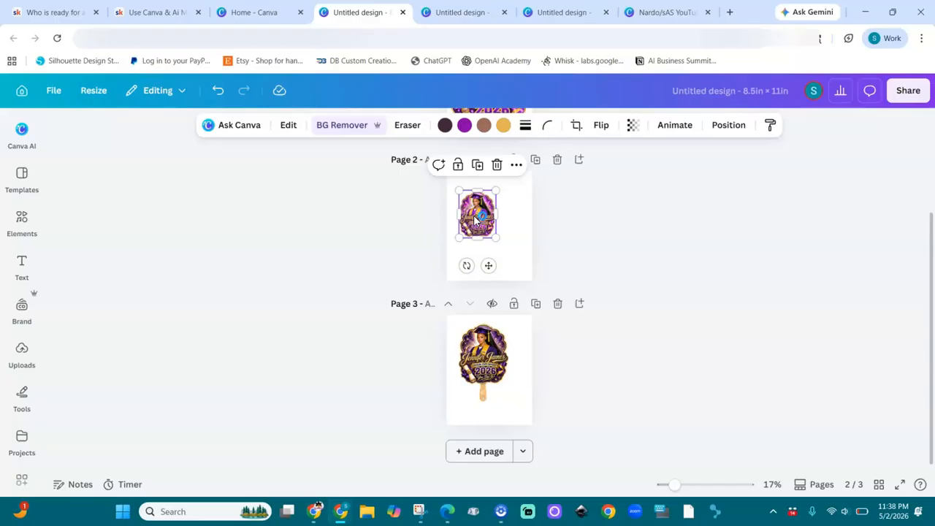
# Add the recently used wooden stick and scale it to 0.7 × 3.6 beneath the badge
pyautogui.click(20, 219)
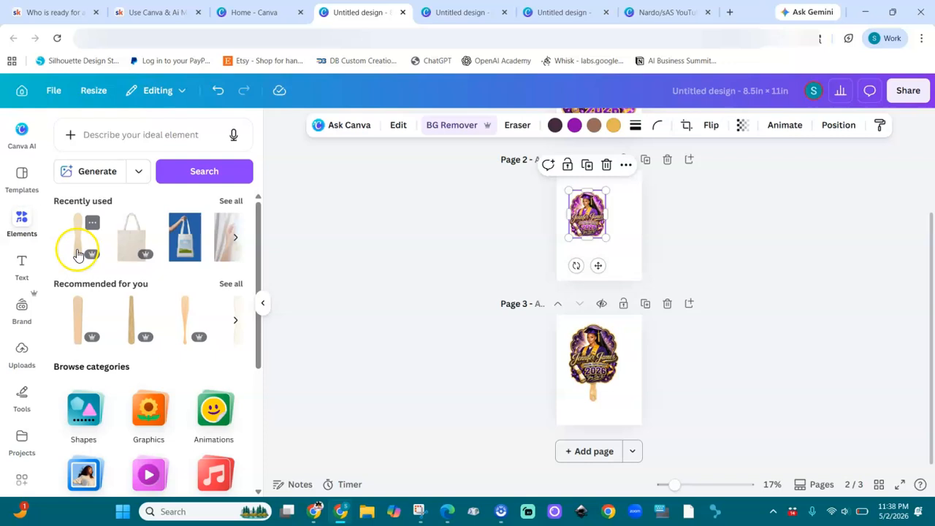
pyautogui.click(77, 253)
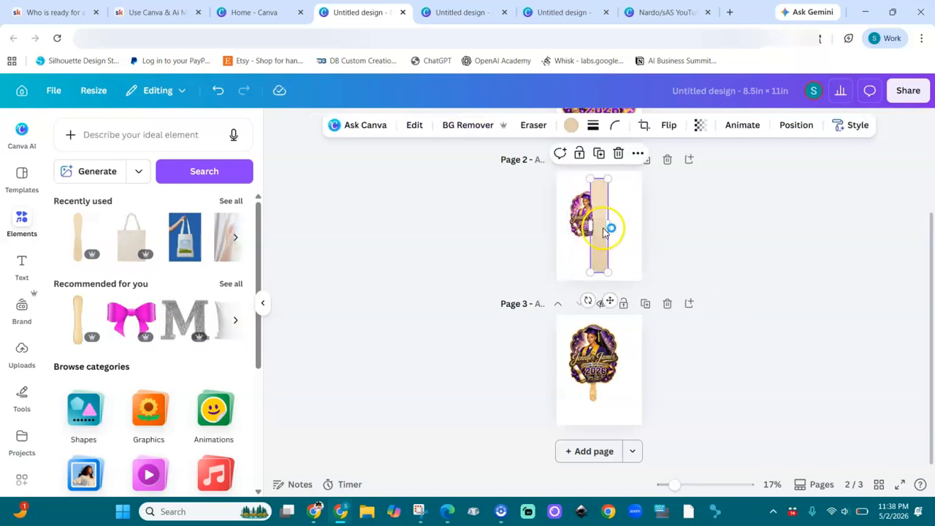
pyautogui.moveTo(676, 492); pyautogui.dragTo(712, 488)
pyautogui.moveTo(932, 337); pyautogui.dragTo(932, 284)
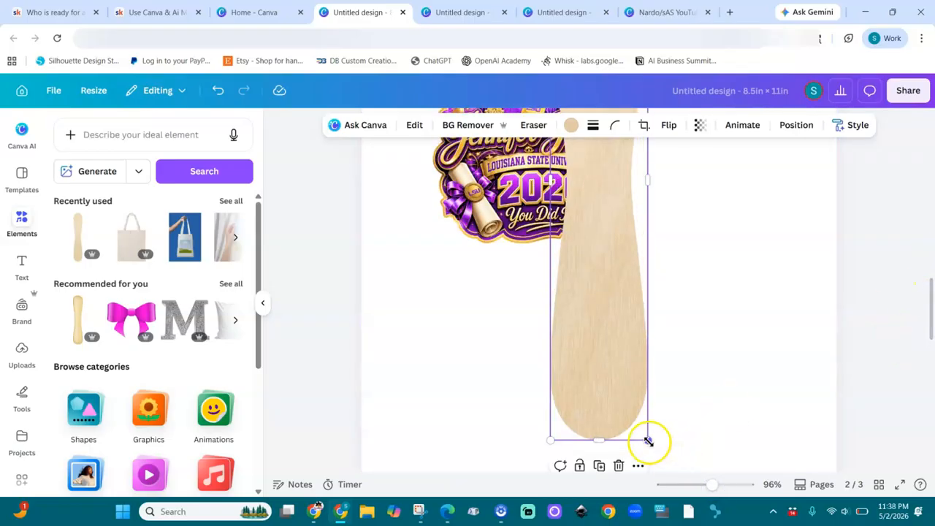
pyautogui.moveTo(648, 441); pyautogui.dragTo(553, 256)
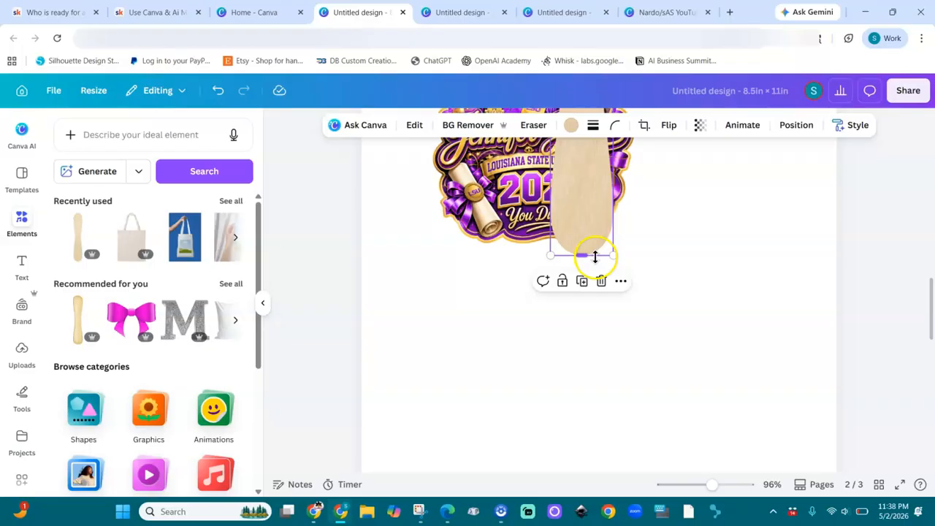
pyautogui.moveTo(613, 255); pyautogui.dragTo(533, 344)
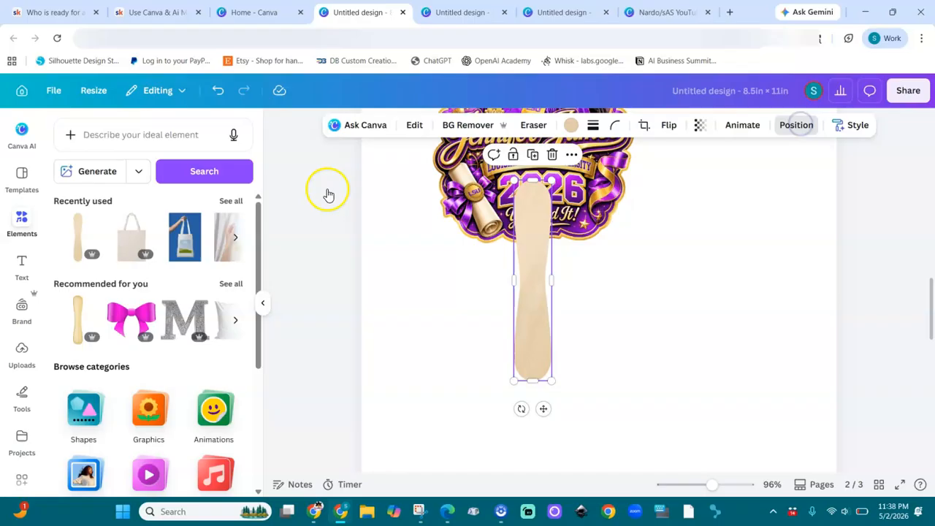
# Send the stick behind the badge and group the two into one 3.65 × 7.07 fan
pyautogui.click(775, 125)
pyautogui.click(183, 217)
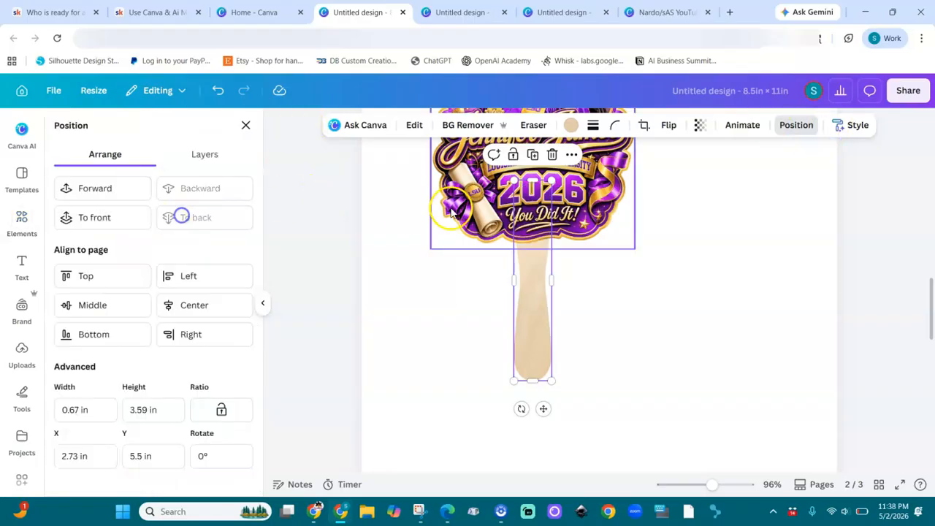
pyautogui.keyDown('shift'); pyautogui.click(588, 229); pyautogui.keyUp('shift')
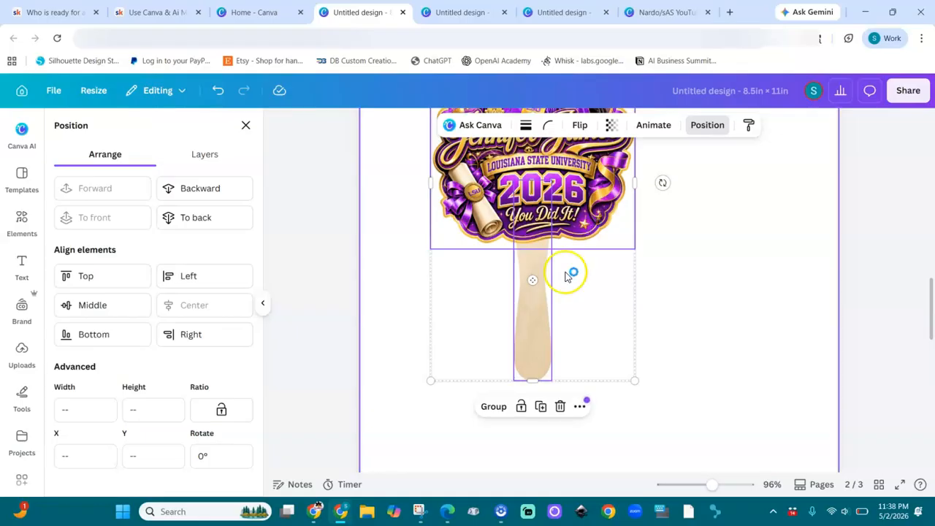
pyautogui.hotkey('ctrl', 'g')
pyautogui.moveTo(711, 485); pyautogui.dragTo(693, 491)
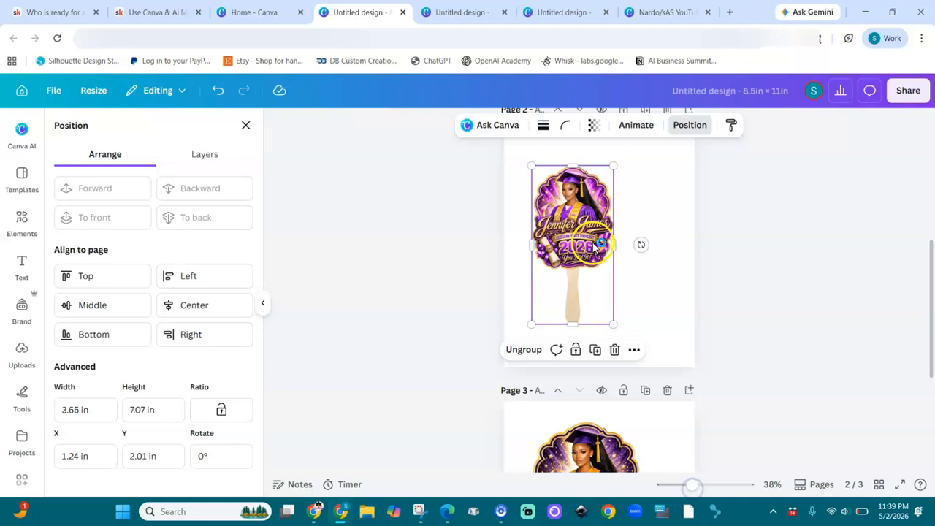
# Duplicate the fan, move the copy right, tilt it 21.7°, and lower it
pyautogui.click(595, 350)
pyautogui.moveTo(589, 235); pyautogui.dragTo(625, 235)
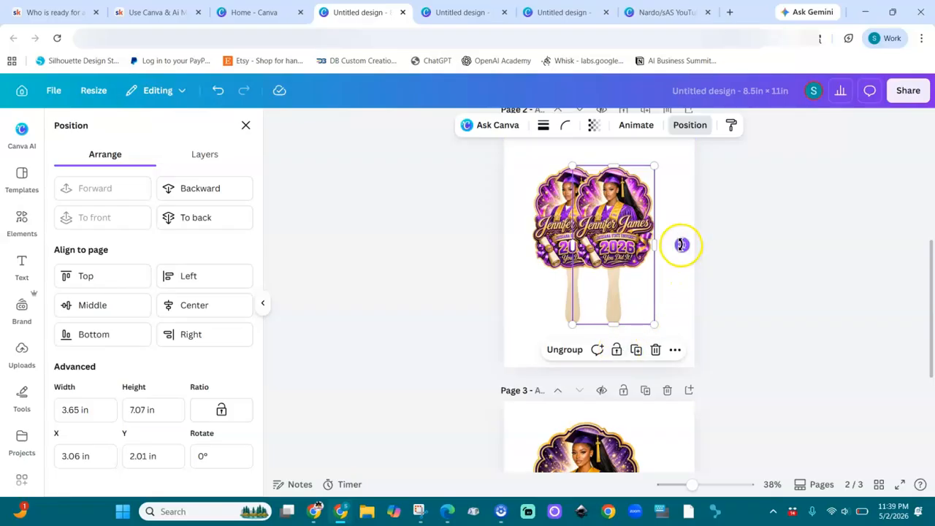
pyautogui.moveTo(669, 278); pyautogui.dragTo(650, 290)
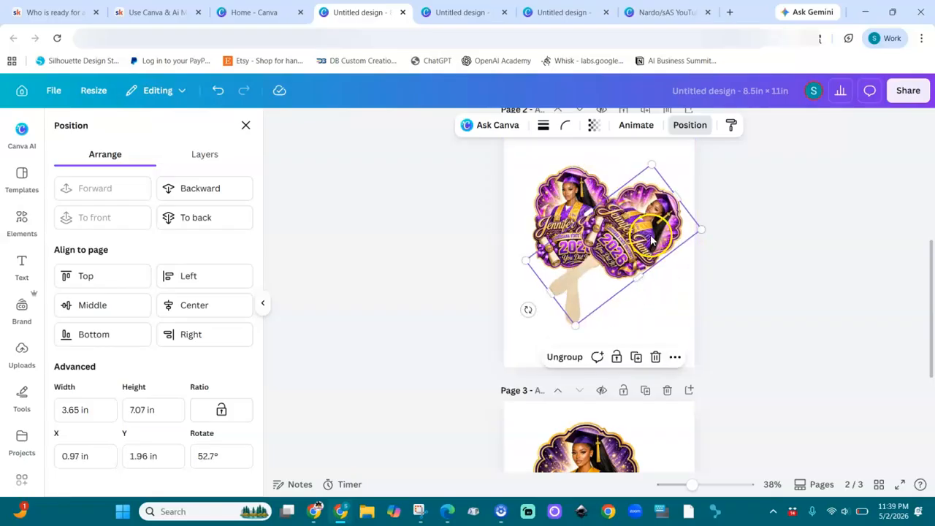
pyautogui.moveTo(529, 309); pyautogui.dragTo(585, 325)
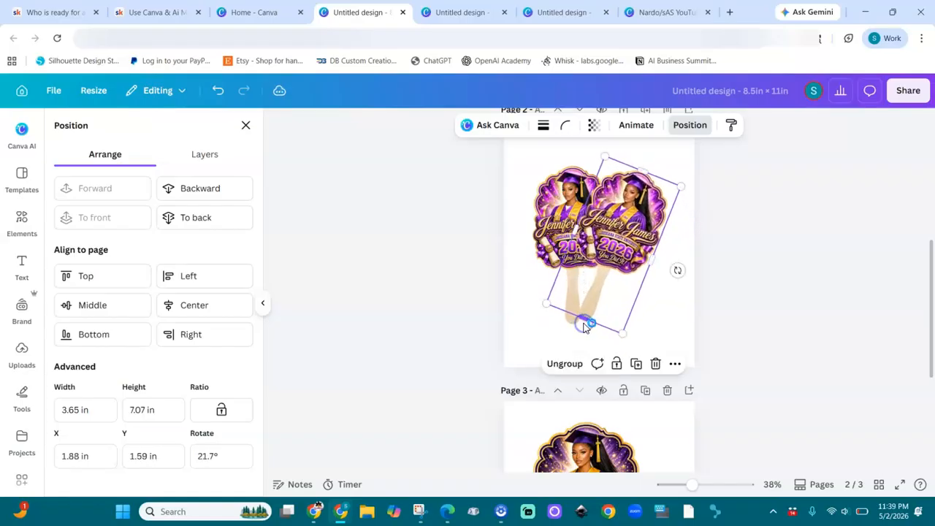
pyautogui.moveTo(629, 210); pyautogui.dragTo(628, 225)
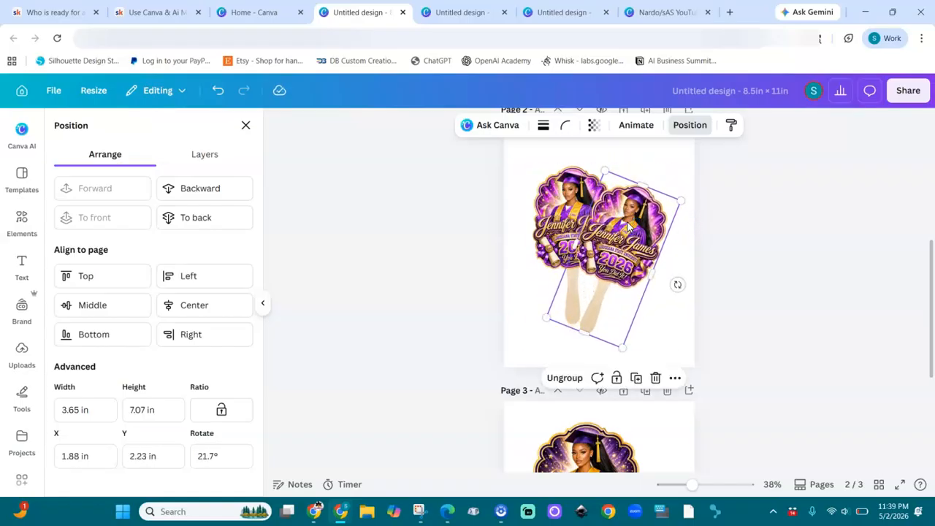